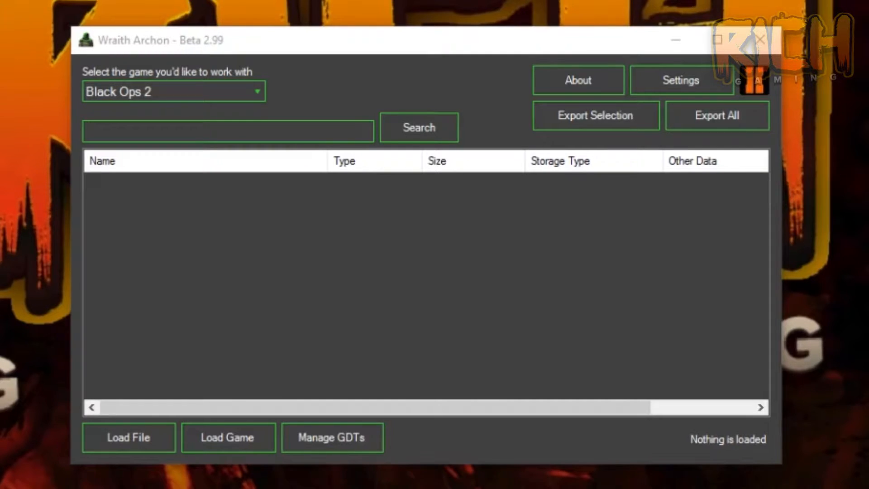
# Choose Black Ops 2 as the game to work with.
pyautogui.click(126, 95)
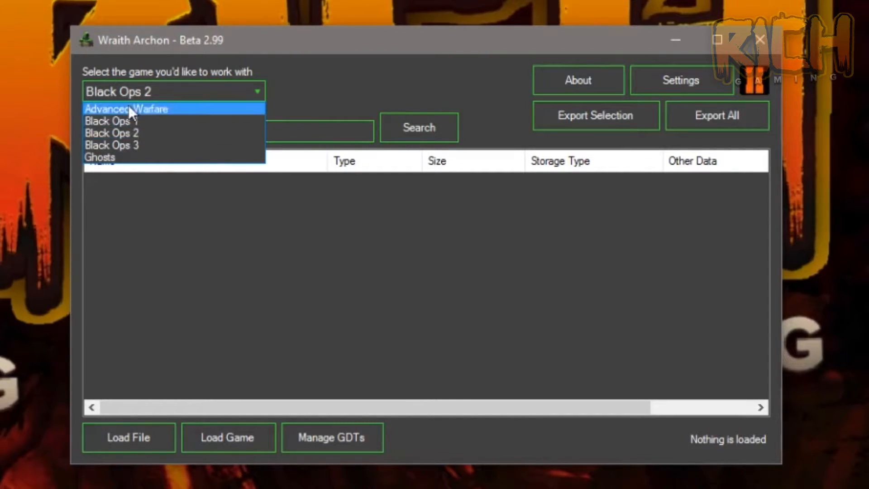
pyautogui.click(148, 132)
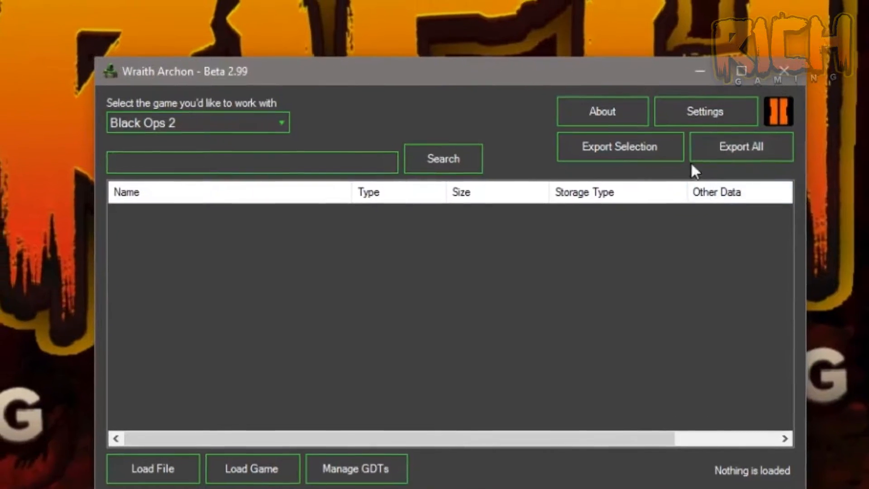
# Set the image export format to TIFF in the settings and check the model export settings.
pyautogui.click(676, 96)
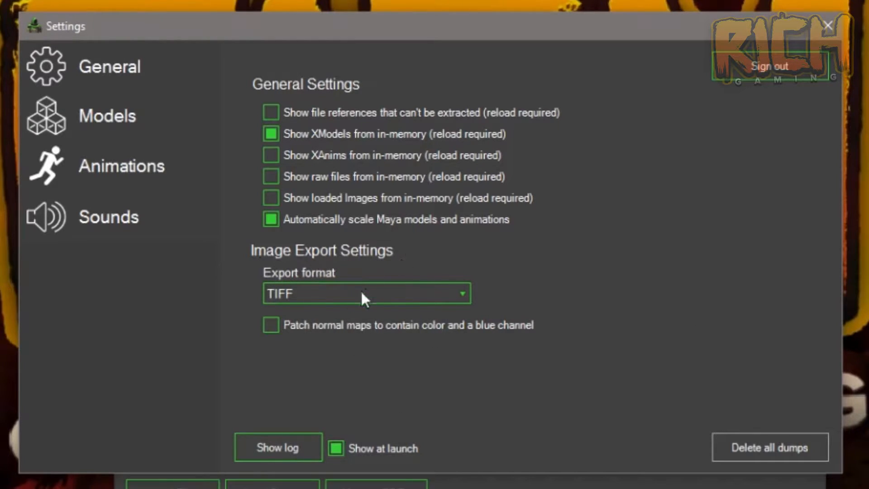
pyautogui.click(283, 295)
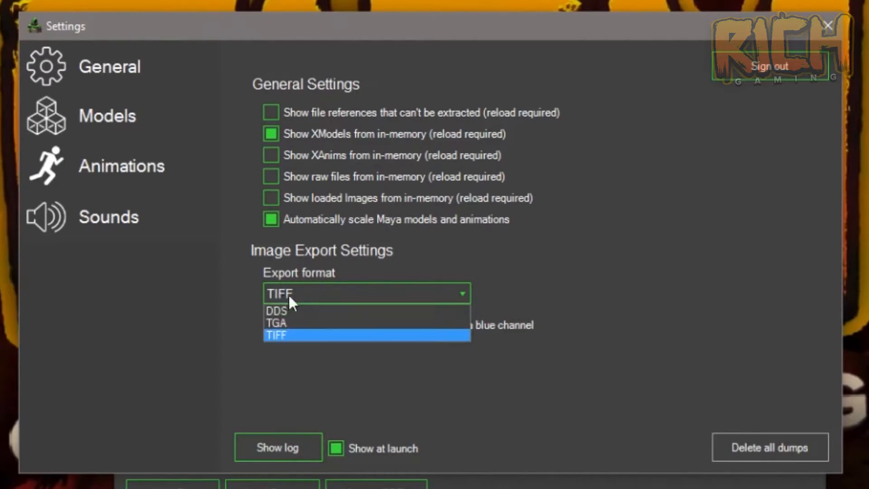
pyautogui.click(278, 335)
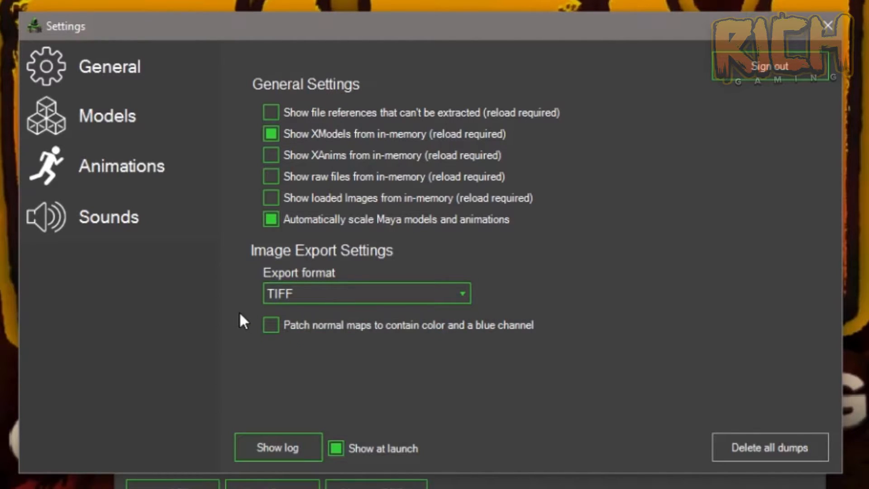
pyautogui.click(66, 116)
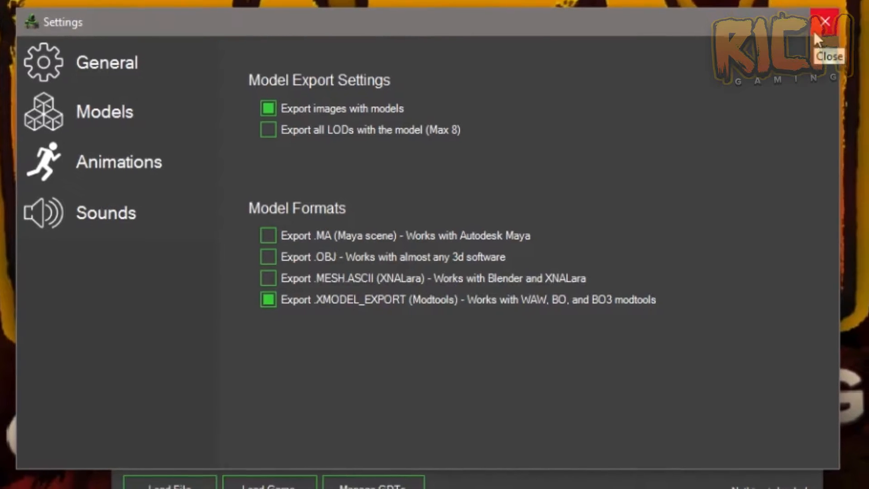
pyautogui.click(817, 35)
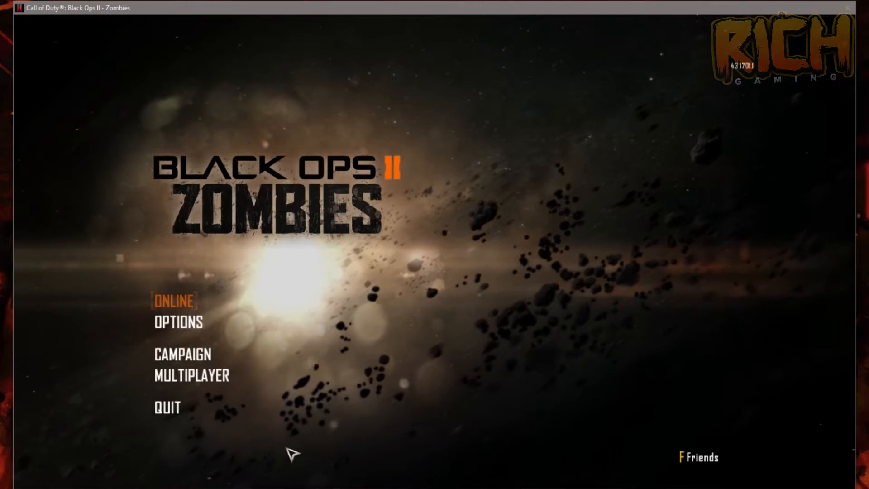
# Switch to Black Ops II Zombies, play the saved Green Run Tranzit film from the online Theater, and pause it once the map has loaded.
pyautogui.click(175, 301)
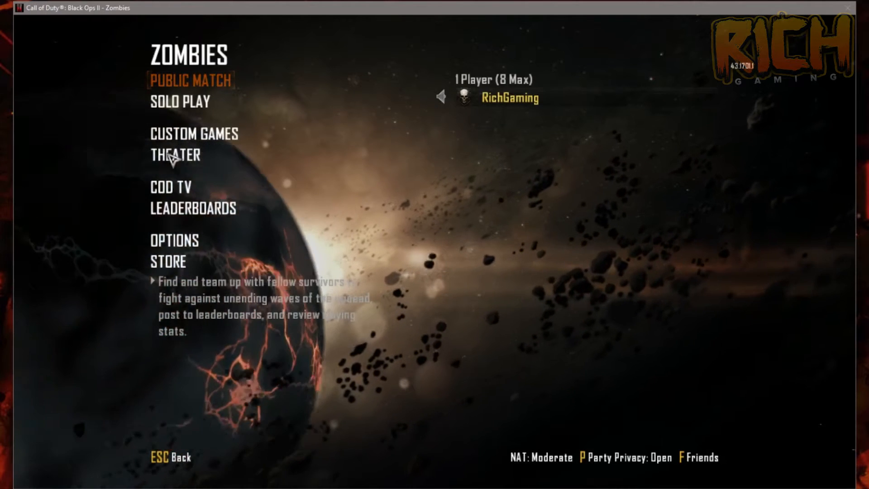
pyautogui.click(186, 156)
pyautogui.click(192, 101)
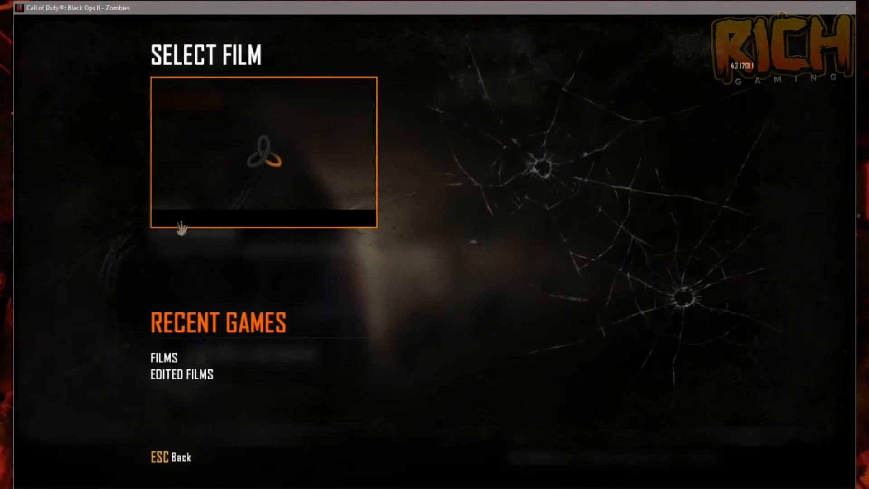
pyautogui.click(170, 358)
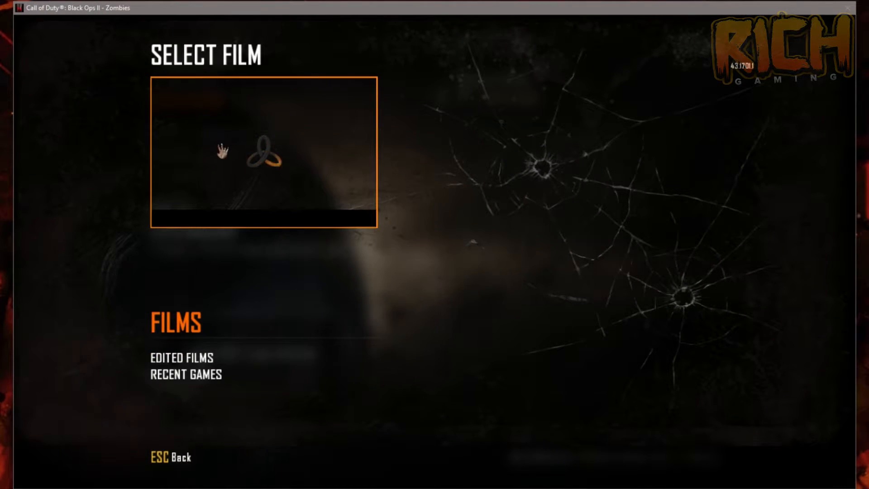
pyautogui.click(221, 151)
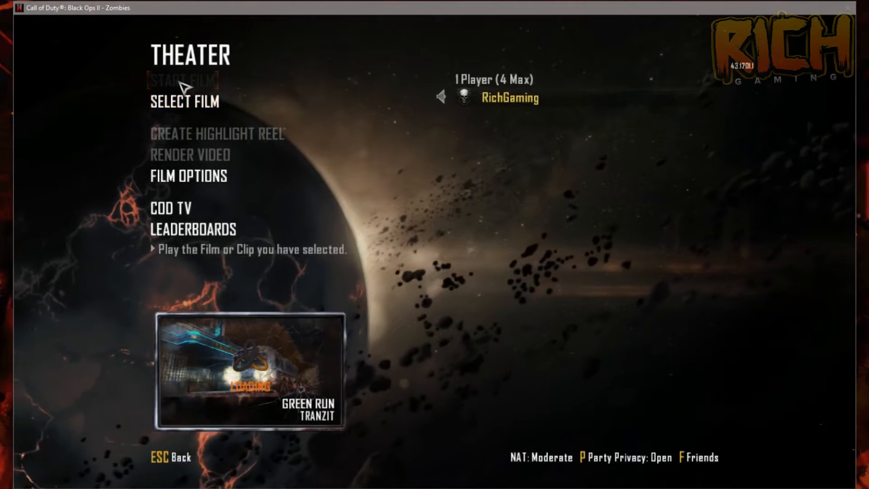
pyautogui.click(185, 82)
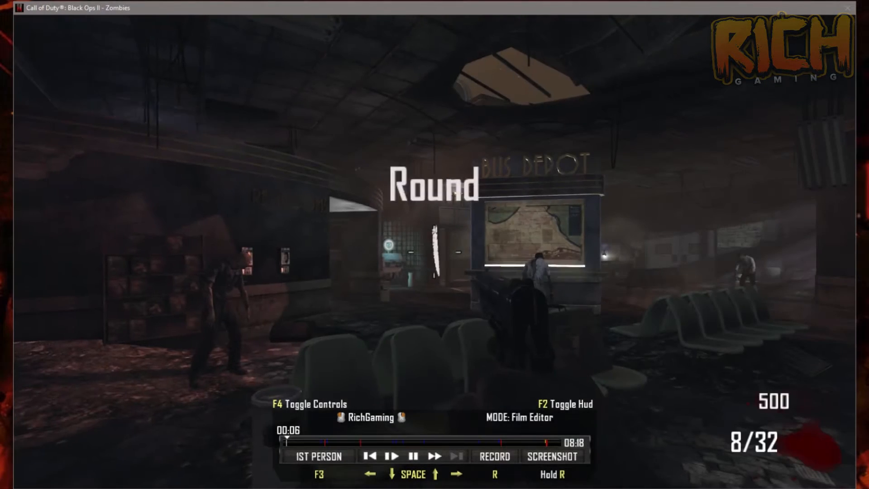
pyautogui.press('space')
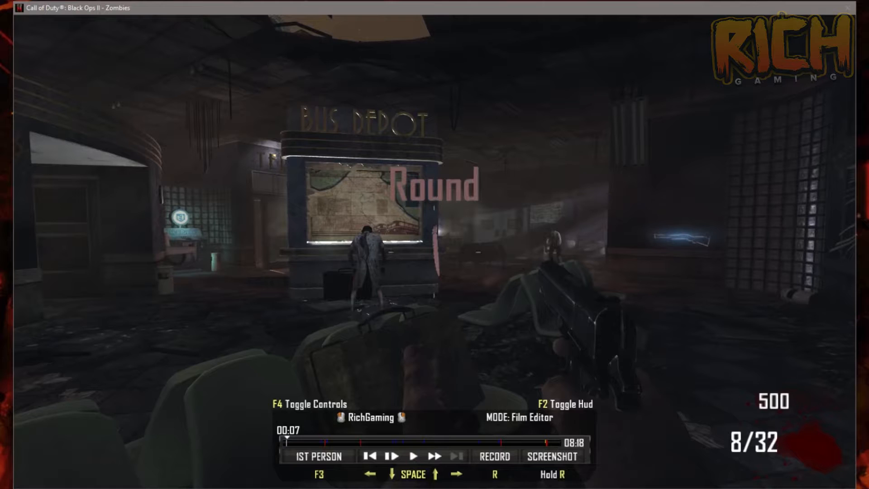
# Switch back to Wraith Archon and load the assets of the running game.
pyautogui.hotkey('alt', 'Tab')
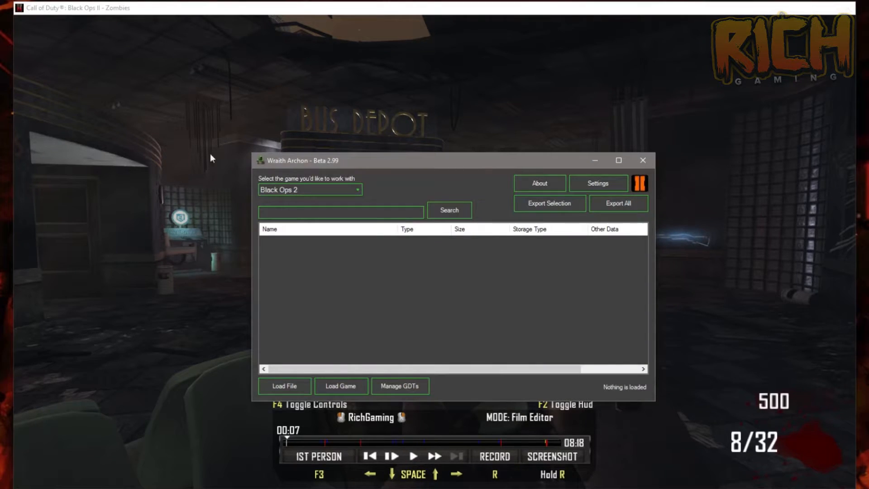
pyautogui.click(340, 387)
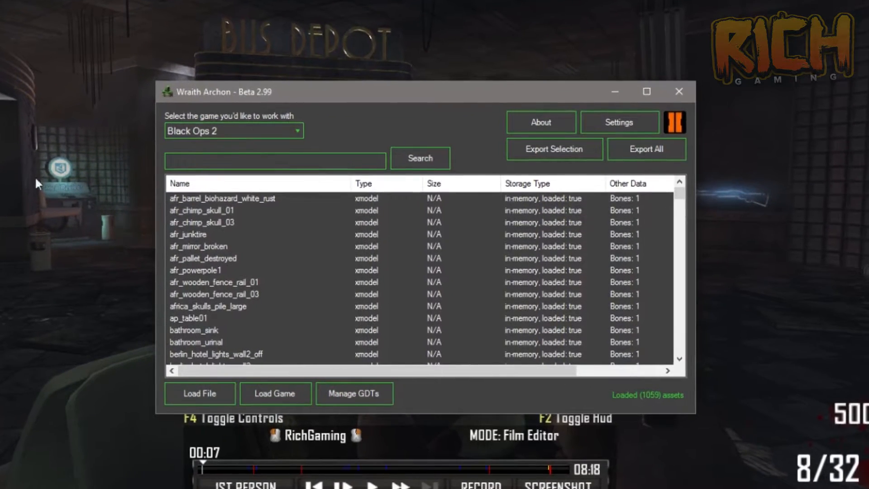
pyautogui.moveTo(199, 92); pyautogui.dragTo(327, 76)
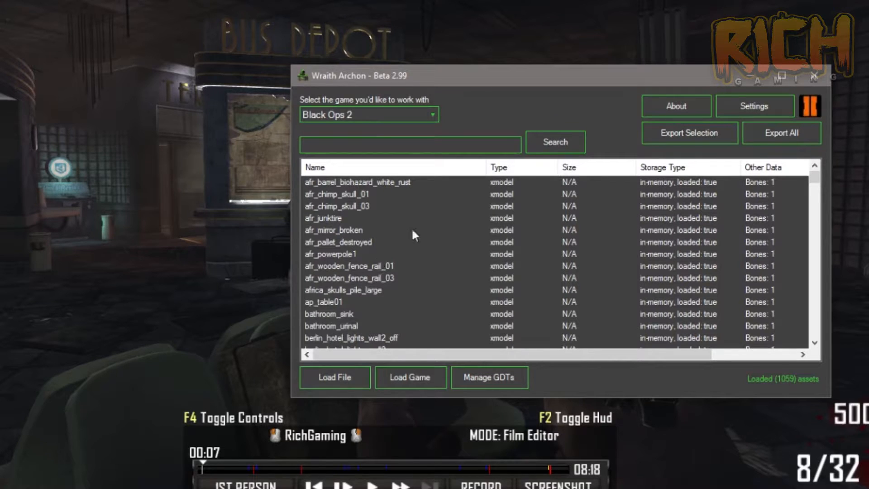
# Browse the list of loaded models and export afr_barrel_biohazard_white_rust.
pyautogui.scroll(-9, 384, 216)
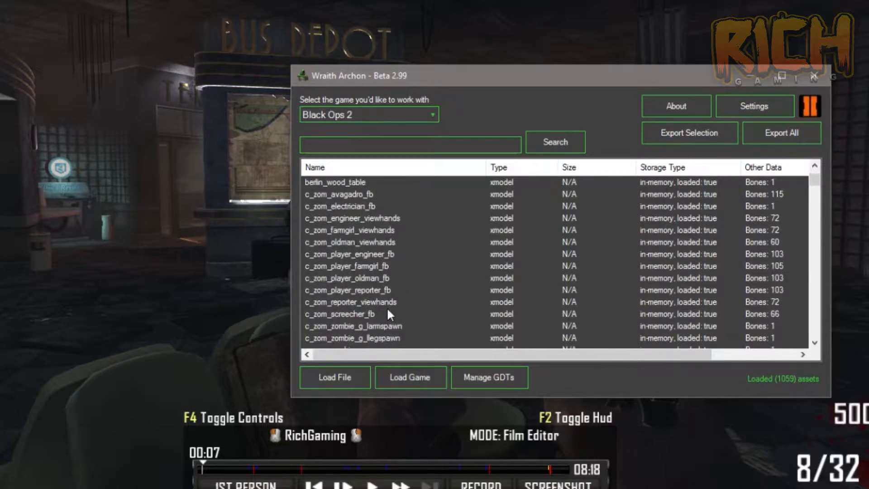
pyautogui.scroll(-1, 387, 308)
pyautogui.scroll(10, 387, 307)
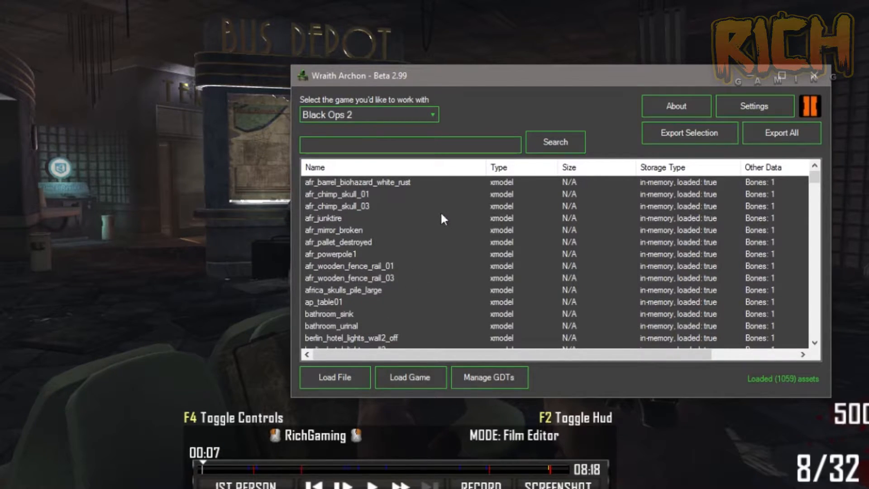
pyautogui.click(333, 182)
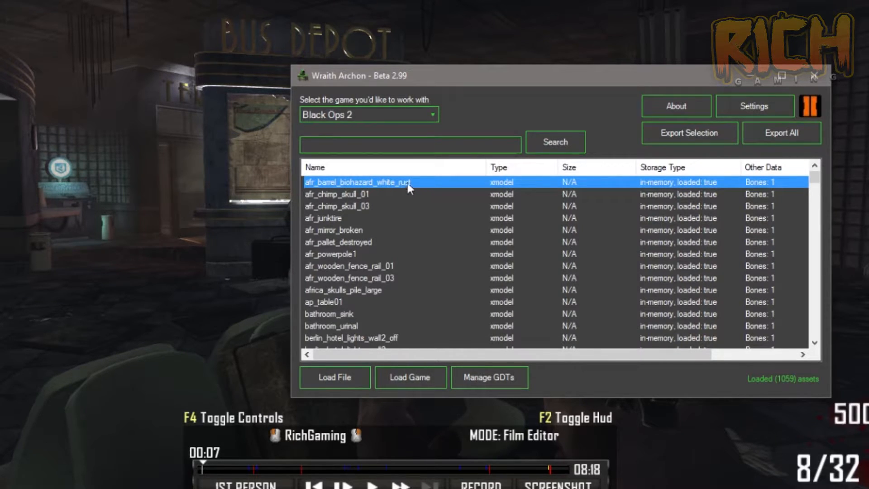
pyautogui.doubleClick(424, 181)
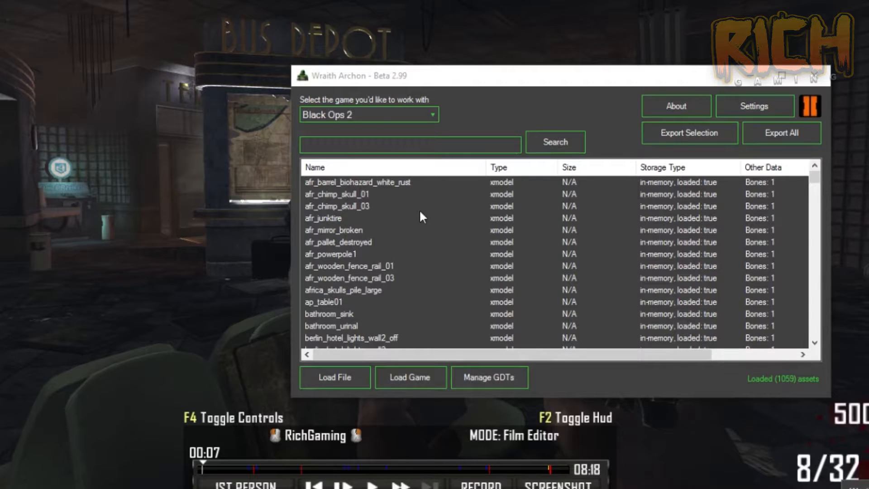
# Select the six models from afr_barrel_biohazard_white_rust through afr_pallet_destroyed together, without exporting them.
pyautogui.click(373, 186)
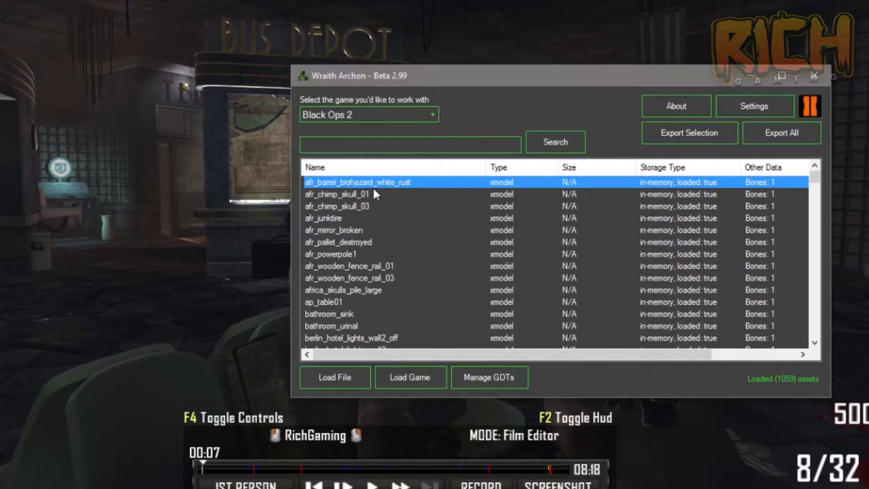
pyautogui.keyDown('ctrl'); pyautogui.click(348, 194); pyautogui.keyUp('ctrl')
pyautogui.keyDown('ctrl'); pyautogui.click(343, 206); pyautogui.keyUp('ctrl')
pyautogui.keyDown('ctrl'); pyautogui.click(333, 217); pyautogui.keyUp('ctrl')
pyautogui.keyDown('ctrl'); pyautogui.click(331, 230); pyautogui.keyUp('ctrl')
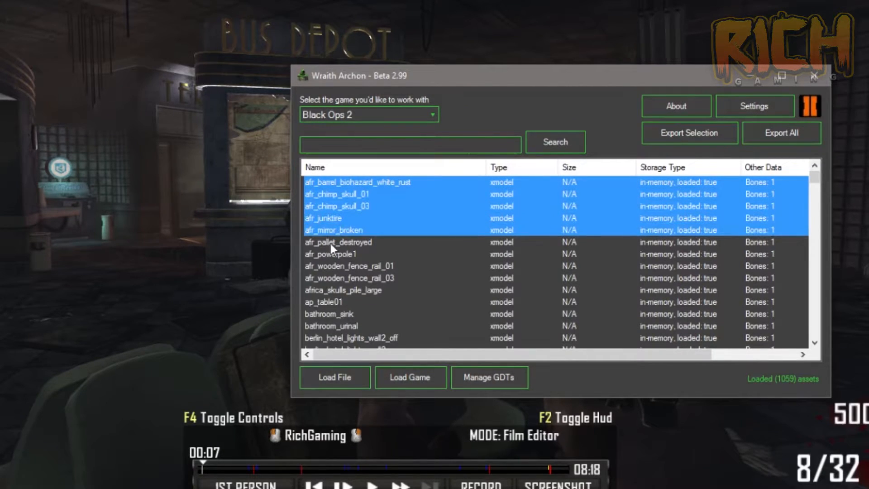
pyautogui.keyDown('ctrl'); pyautogui.click(330, 243); pyautogui.keyUp('ctrl')
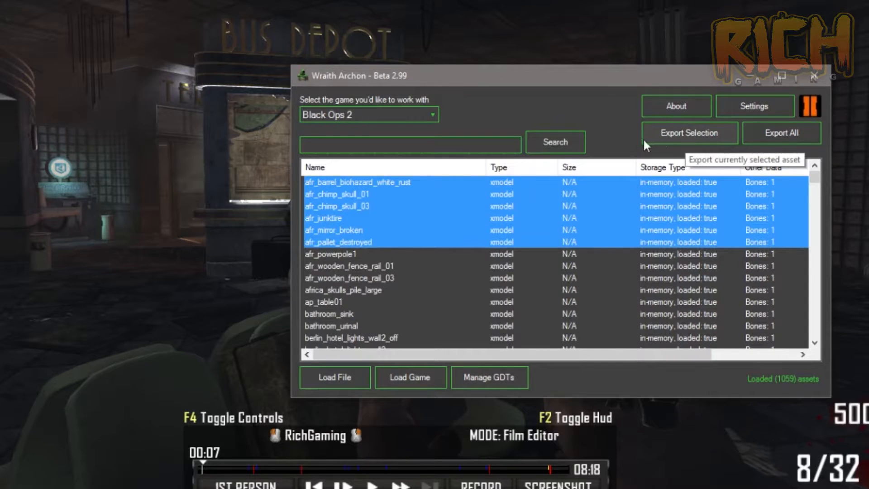
pyautogui.click(550, 186)
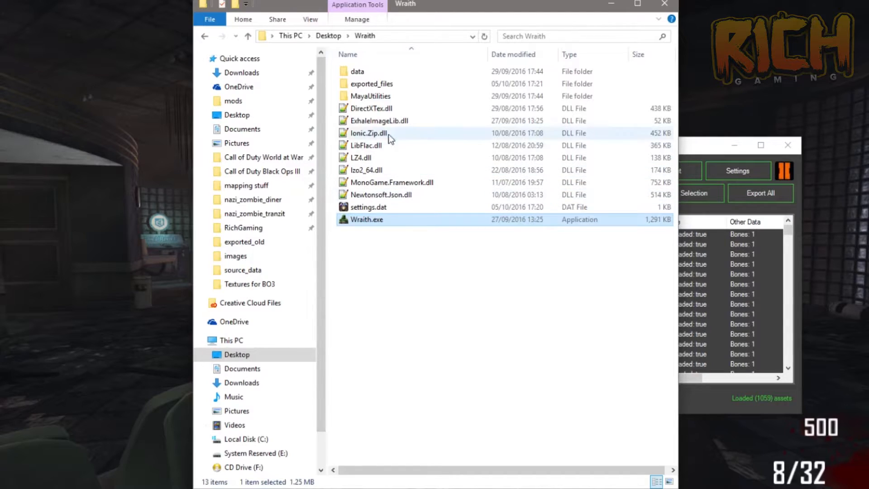
# Switch to File Explorer and check the exported model in the xmodels folder under exported_files and black_ops_2.
pyautogui.click(365, 86)
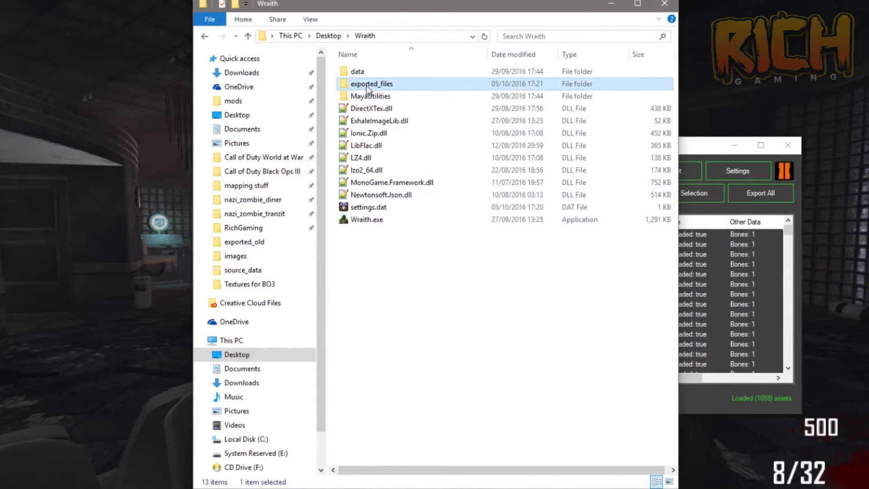
pyautogui.doubleClick(366, 86)
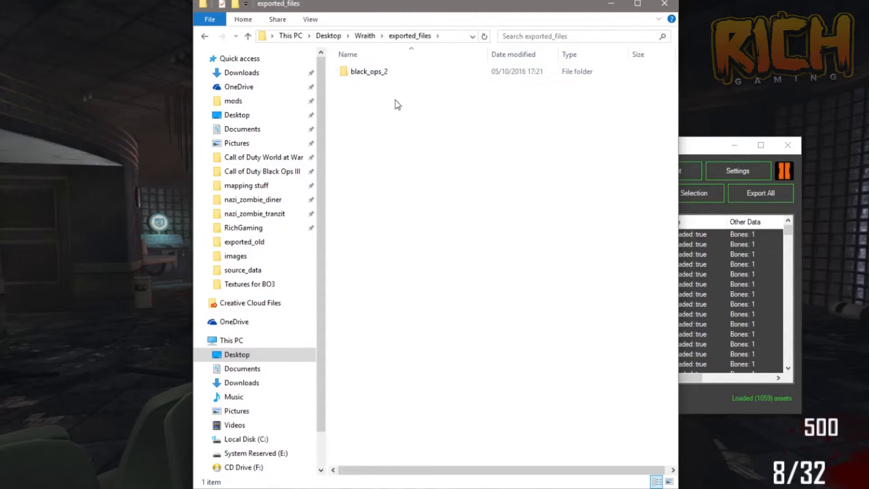
pyautogui.doubleClick(371, 74)
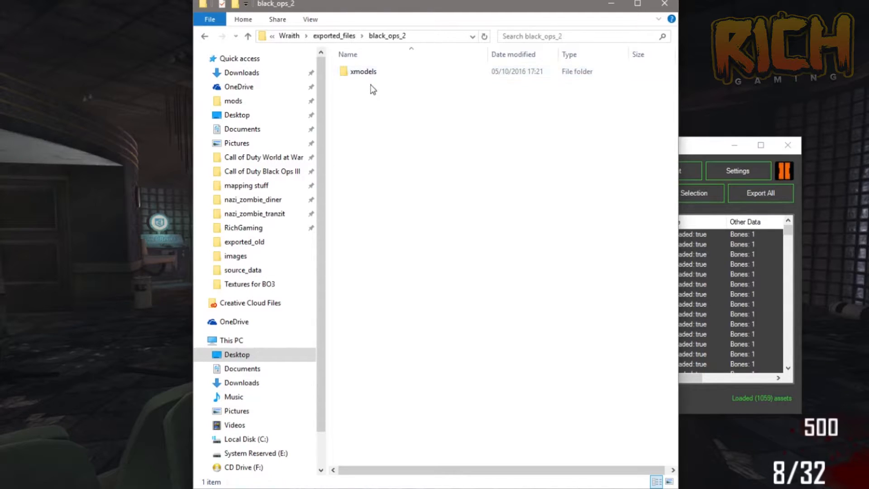
pyautogui.doubleClick(362, 75)
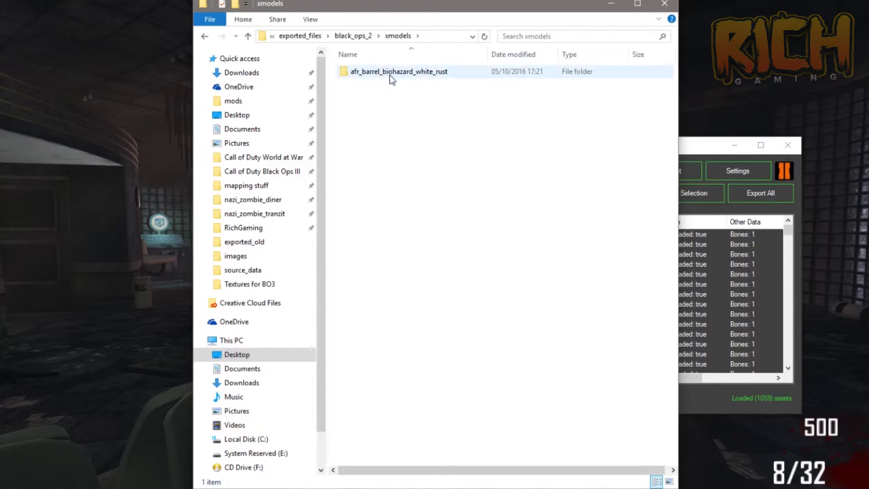
# Copy the black_ops_2 folder from exported_files into the model_export folder of Call of Duty Black Ops III.
pyautogui.click(308, 35)
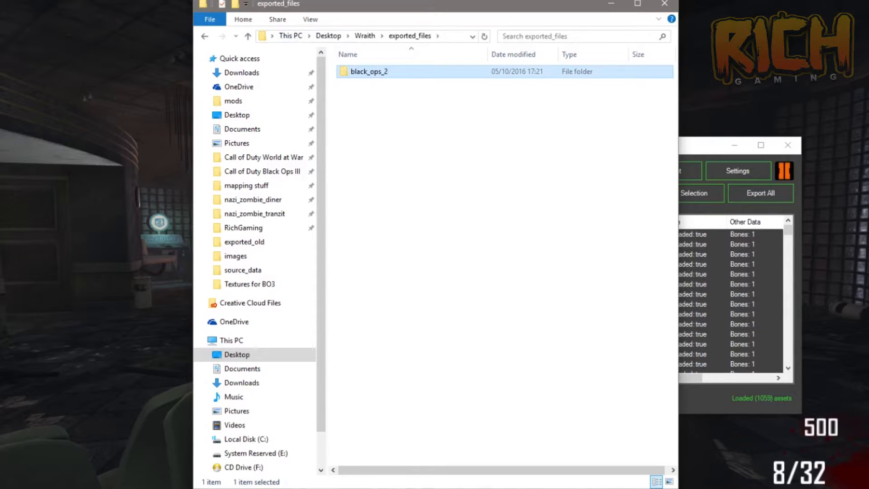
pyautogui.rightClick(363, 71)
pyautogui.click(409, 388)
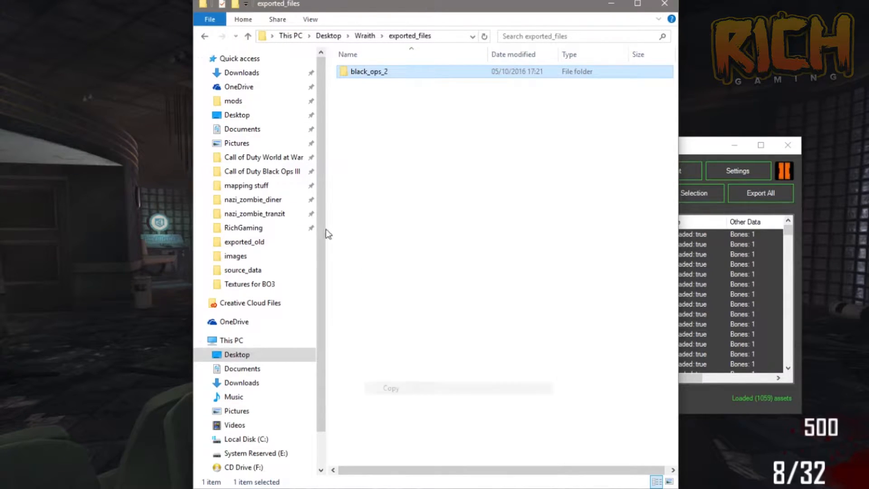
pyautogui.click(261, 172)
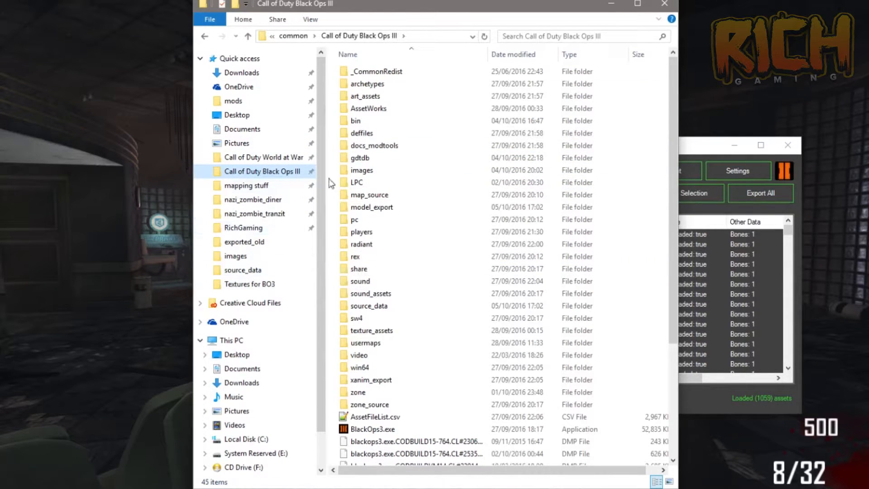
pyautogui.doubleClick(360, 209)
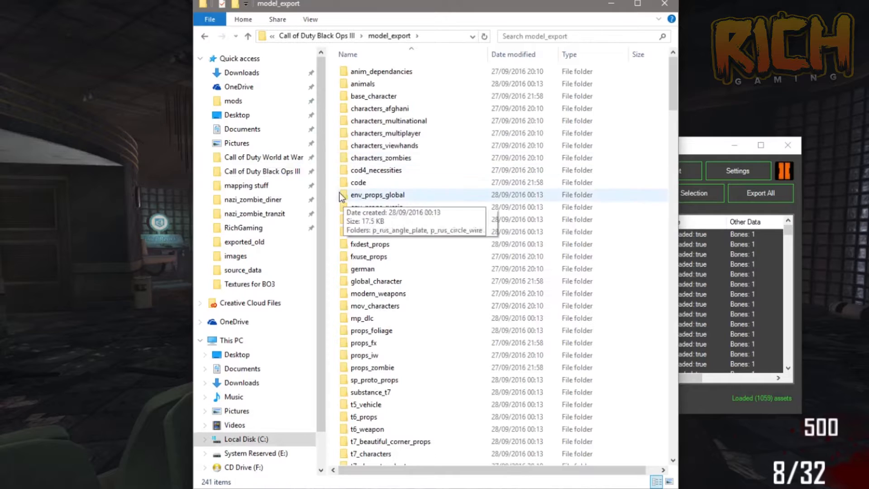
pyautogui.rightClick(333, 186)
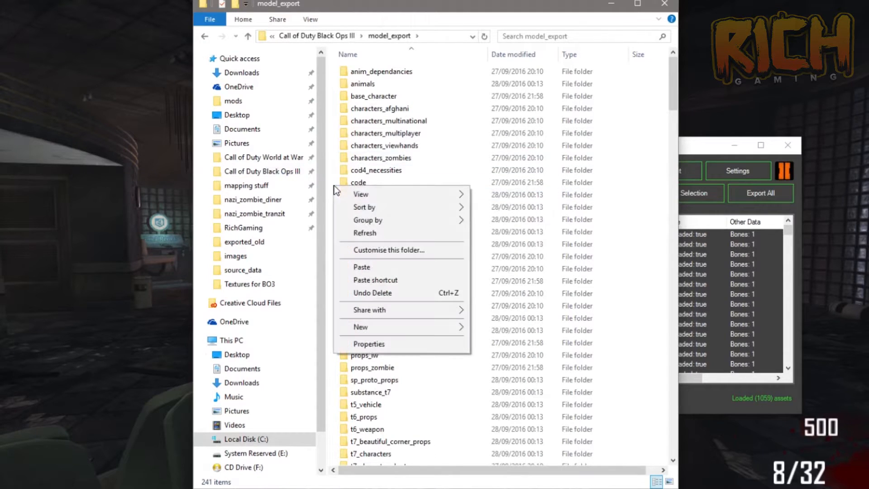
pyautogui.click(362, 266)
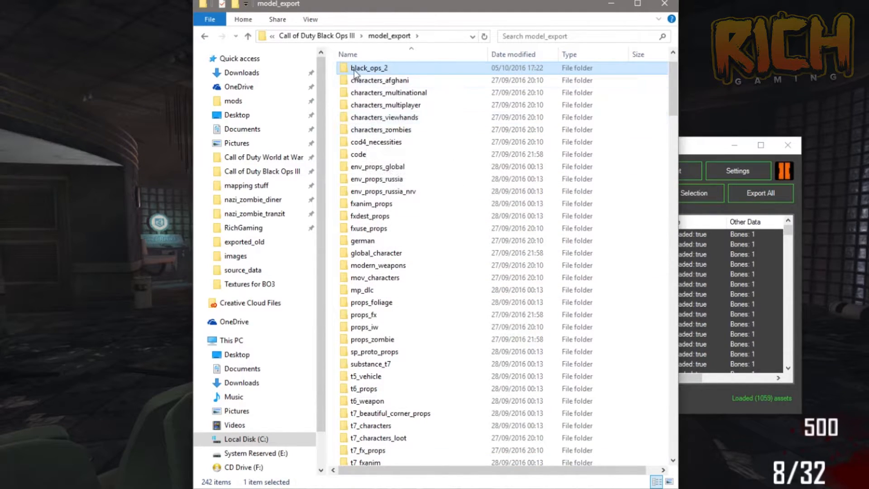
pyautogui.moveTo(354, 69); pyautogui.dragTo(332, 40)
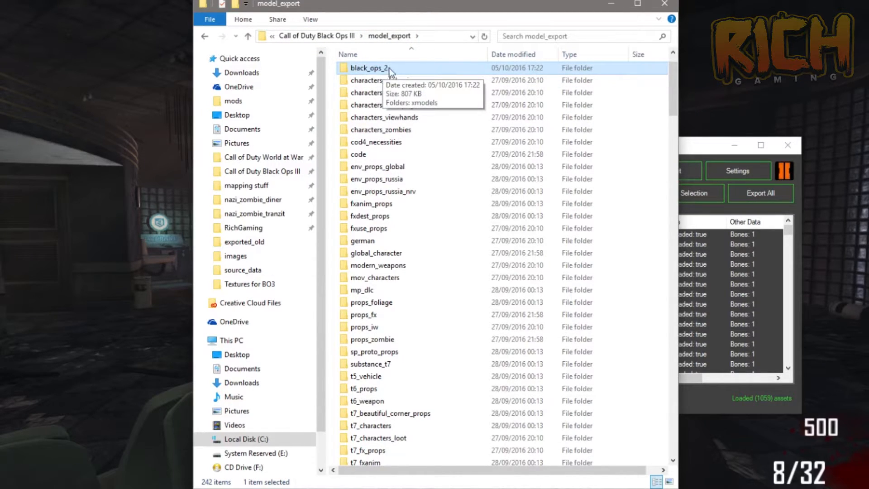
# Inspect the XMODEL_EXPORT file and _images folder of afr_barrel_biohazard_white_rust inside the copied black_ops_2 folder.
pyautogui.doubleClick(365, 69)
pyautogui.doubleClick(355, 74)
pyautogui.doubleClick(366, 72)
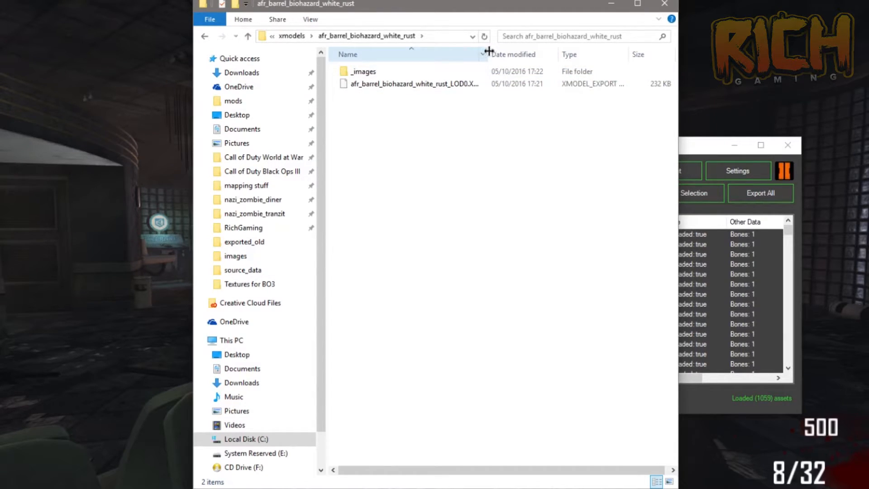
pyautogui.moveTo(488, 52); pyautogui.dragTo(573, 53)
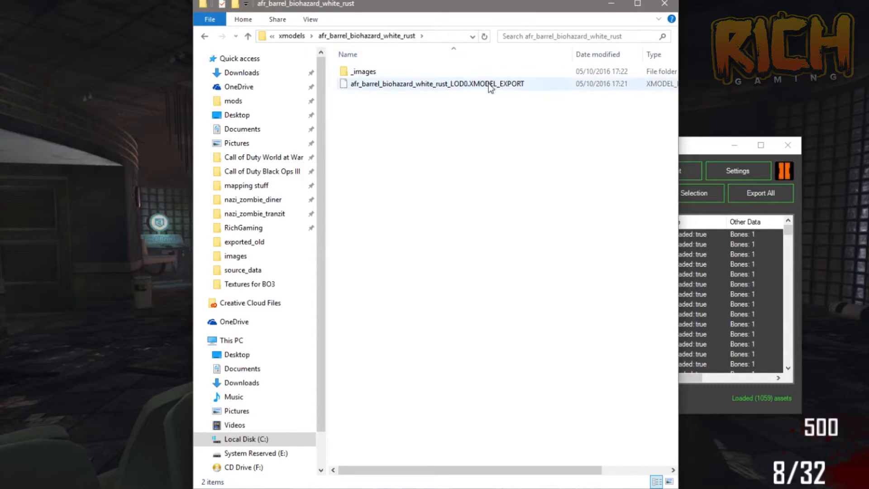
pyautogui.doubleClick(361, 73)
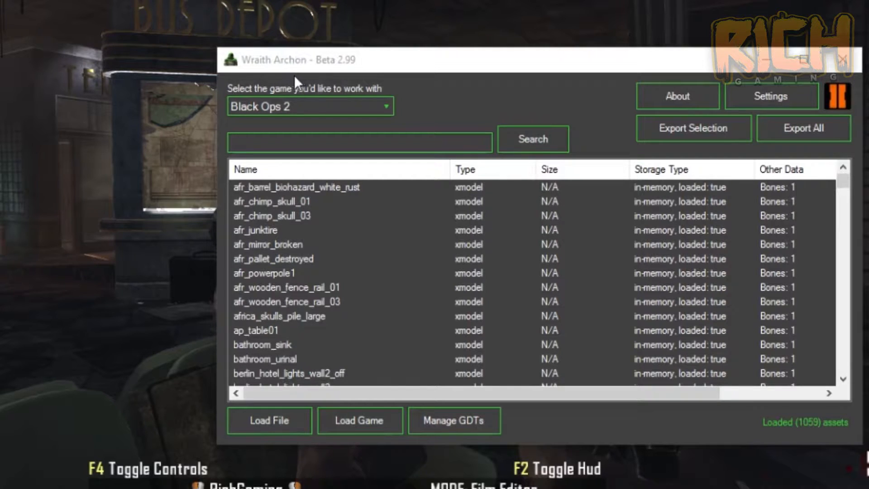
# Switch to Wraith Archon, export the barrel model's Black Ops 3 GDT as bo2_models into source_data, and close the program.
pyautogui.moveTo(353, 66); pyautogui.dragTo(237, 73)
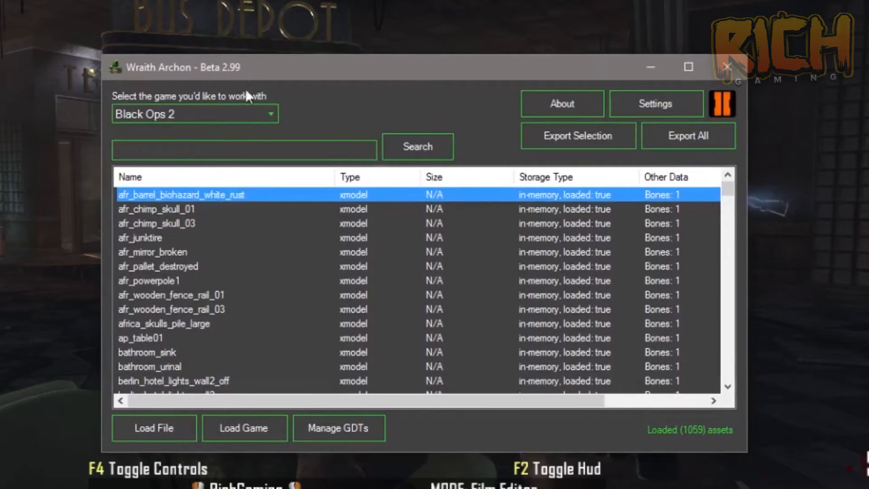
pyautogui.click(326, 430)
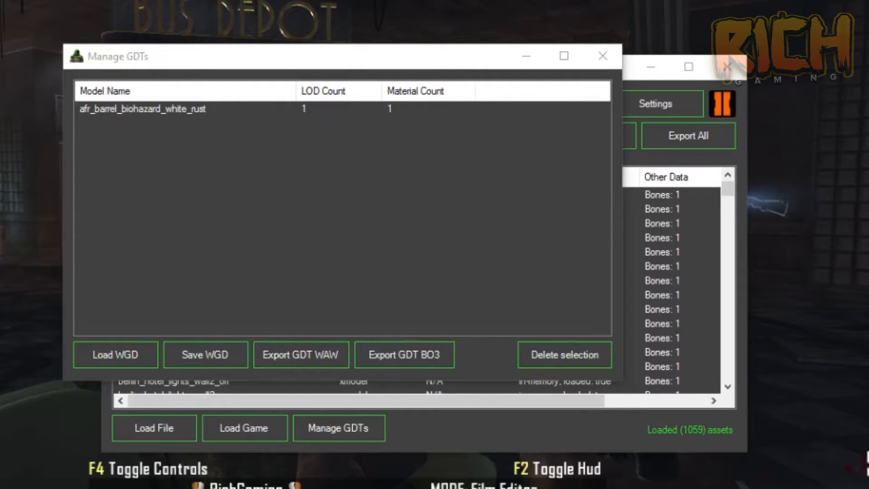
pyautogui.click(418, 354)
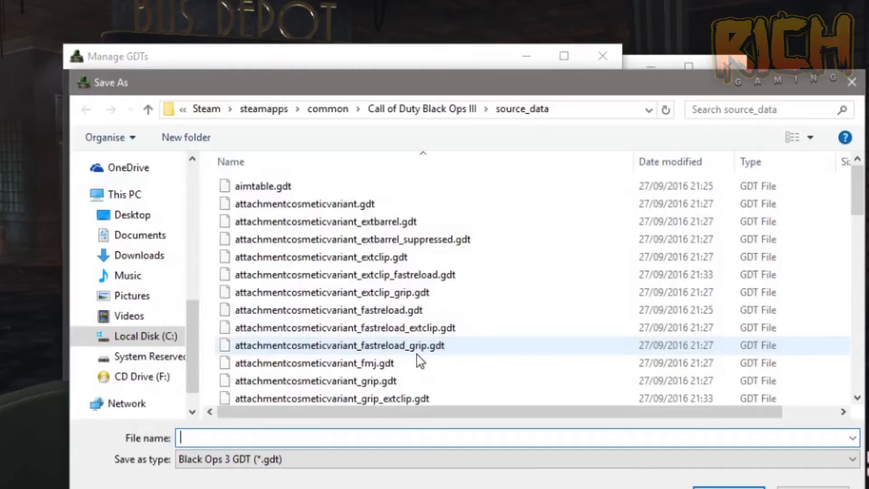
pyautogui.moveTo(154, 83); pyautogui.dragTo(248, 1)
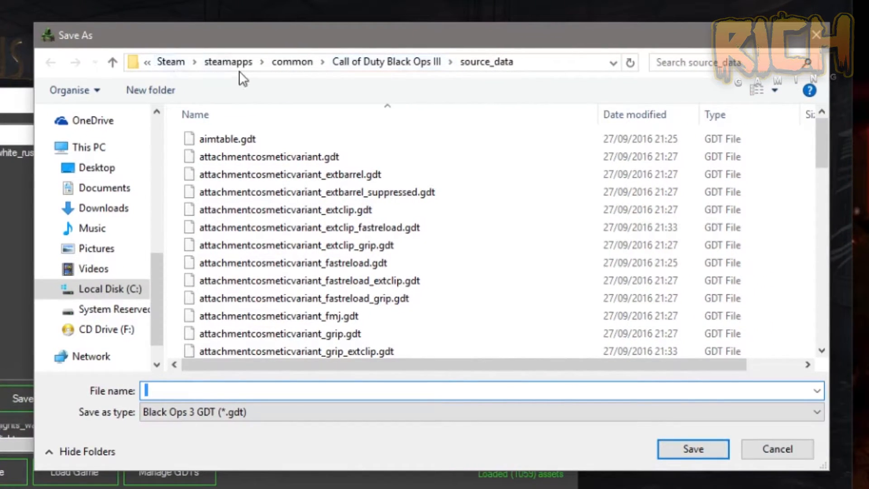
pyautogui.click(413, 67)
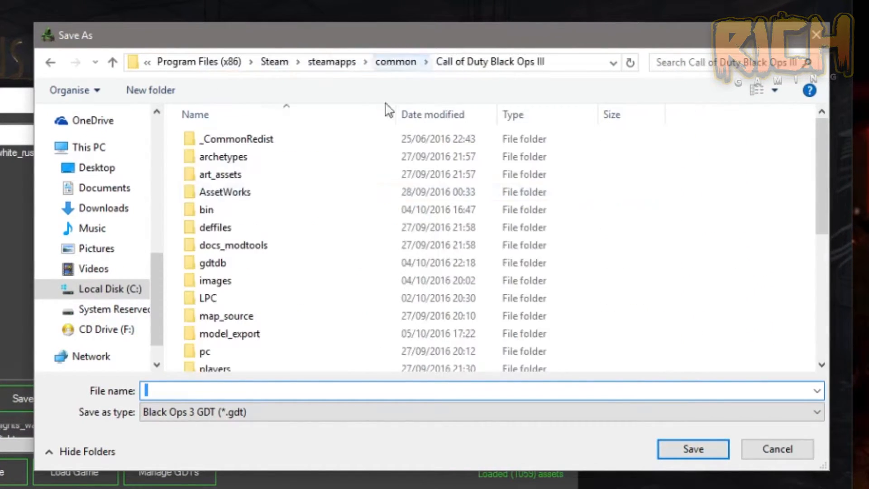
pyautogui.scroll(-4, 266, 244)
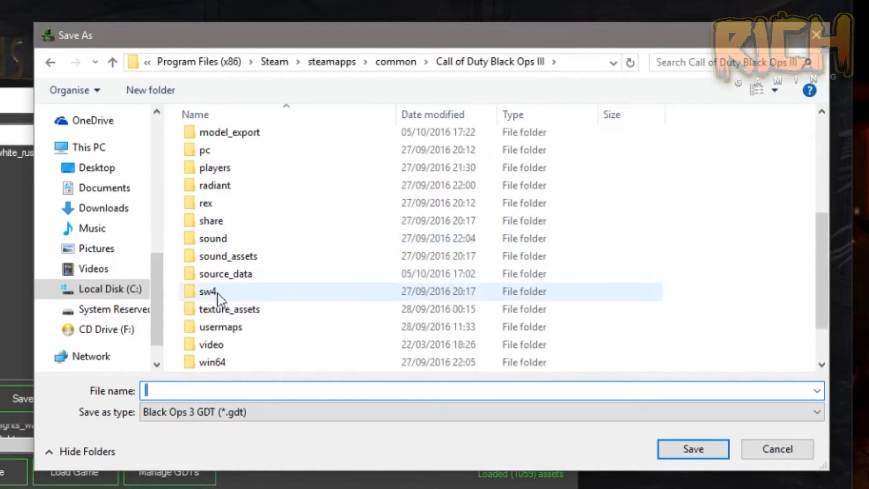
pyautogui.doubleClick(213, 277)
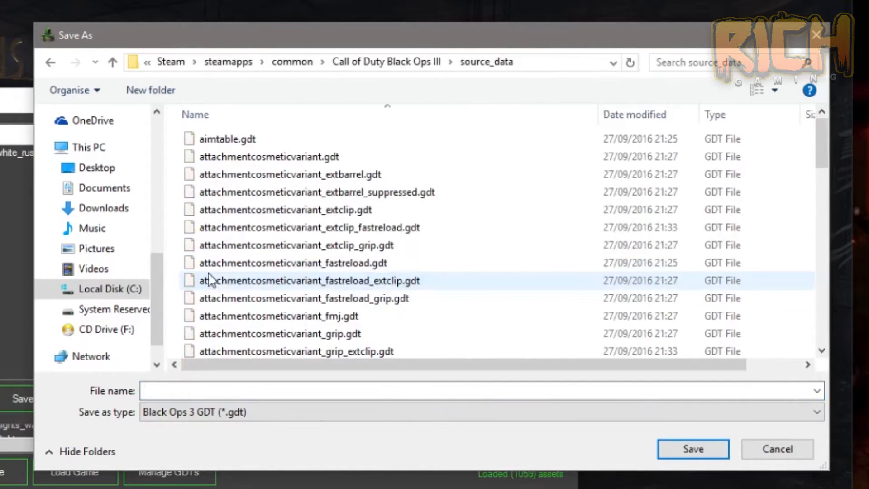
pyautogui.click(196, 387)
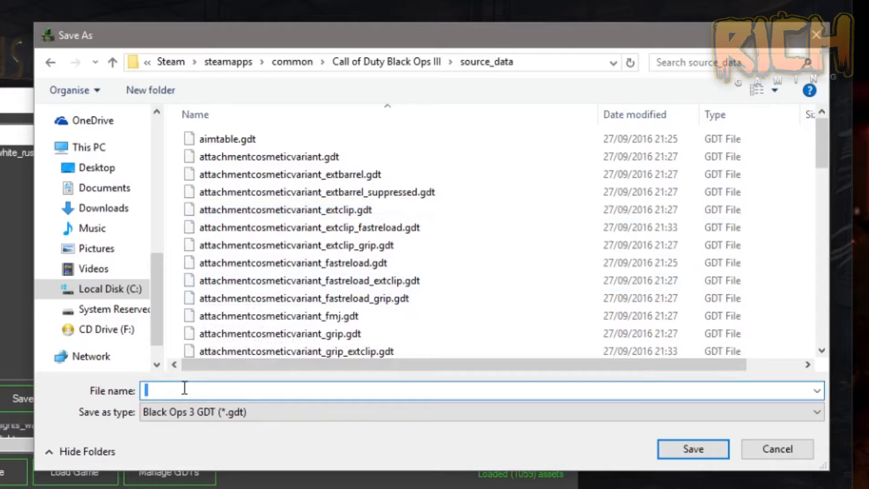
pyautogui.write('bo2_models')
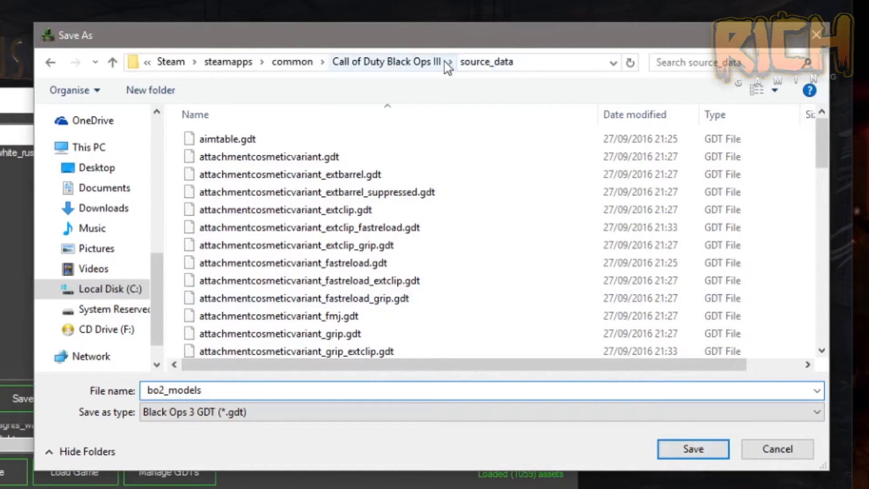
pyautogui.click(684, 450)
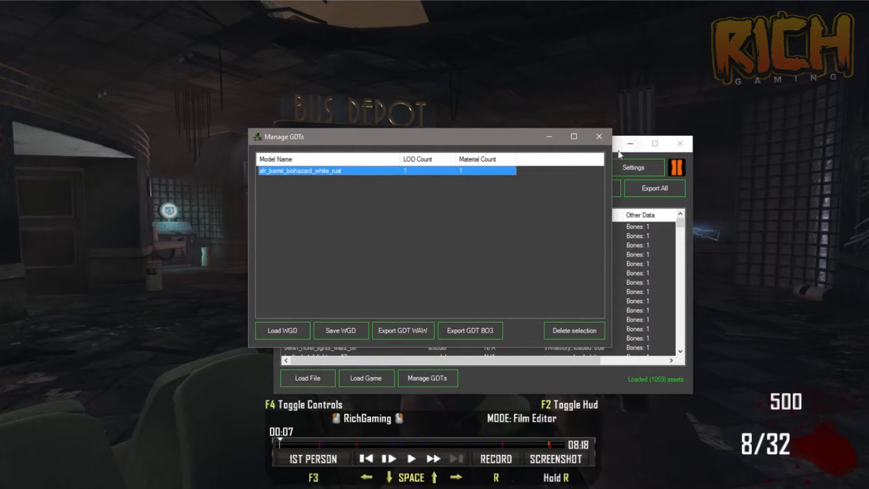
pyautogui.click(598, 137)
pyautogui.click(680, 143)
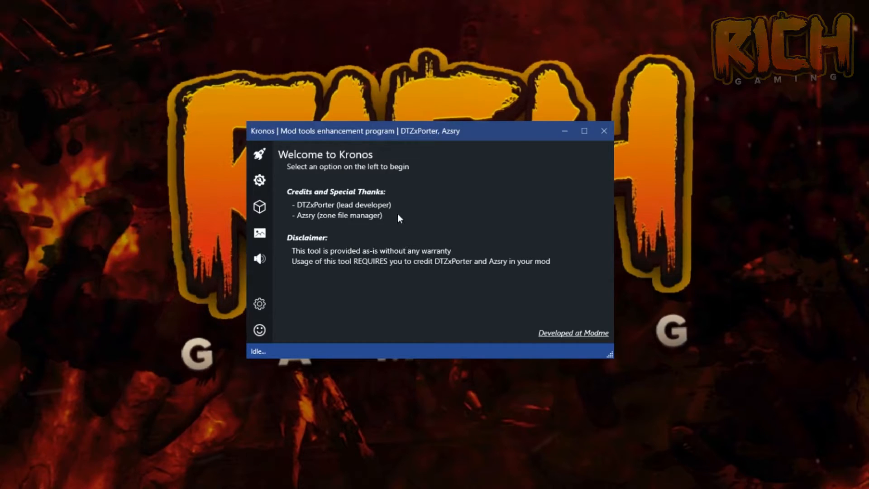
# Convert afr_barrel_biohazard_white_rust_LOD0.XMODEL_EXPORT from the model_export folder with the Model and Animation converter in Kronos.
pyautogui.click(260, 207)
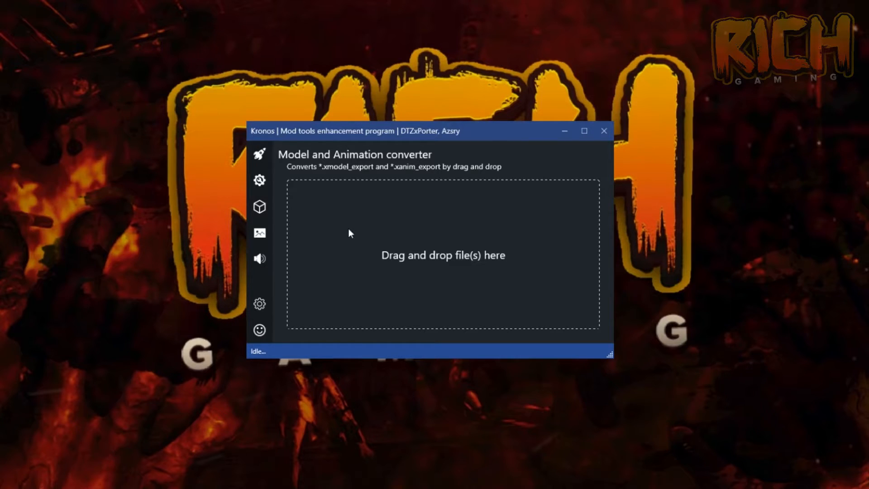
pyautogui.moveTo(133, 488)
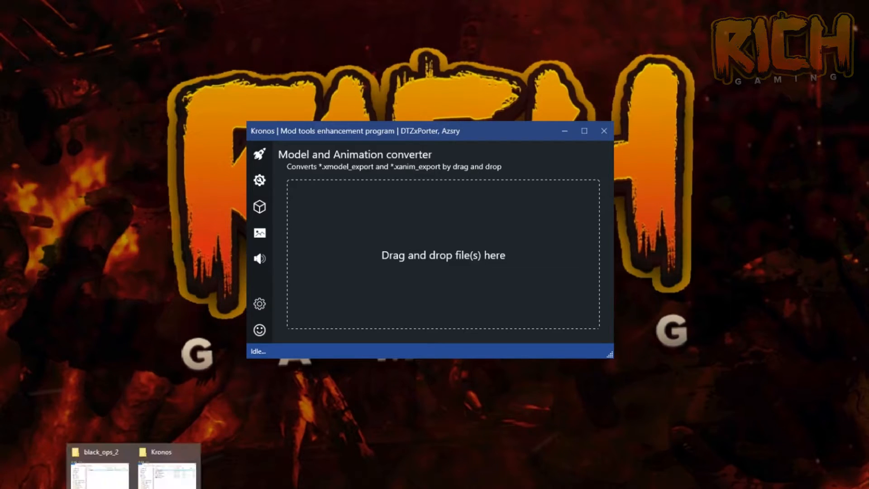
pyautogui.click(99, 470)
pyautogui.moveTo(320, 5); pyautogui.dragTo(643, 18)
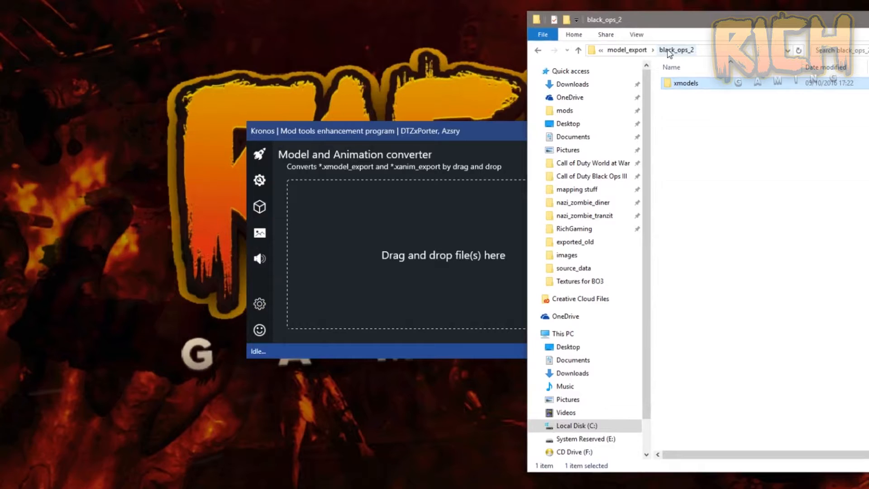
pyautogui.doubleClick(688, 85)
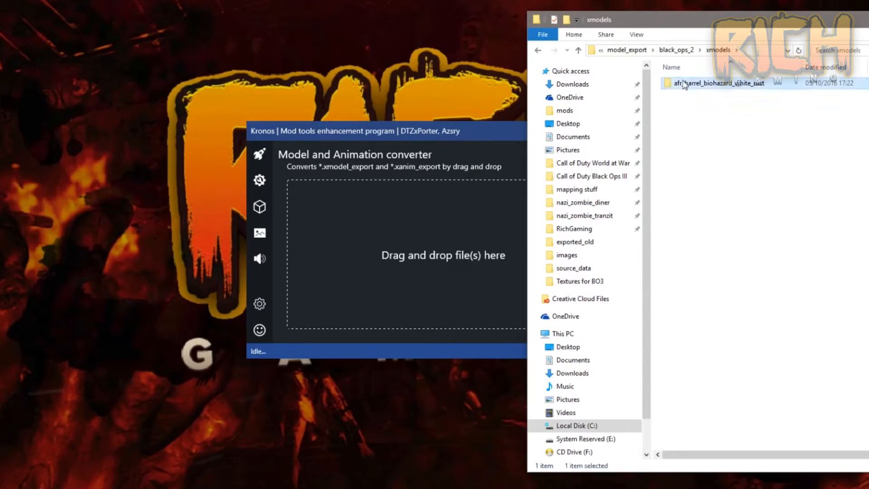
pyautogui.doubleClick(690, 83)
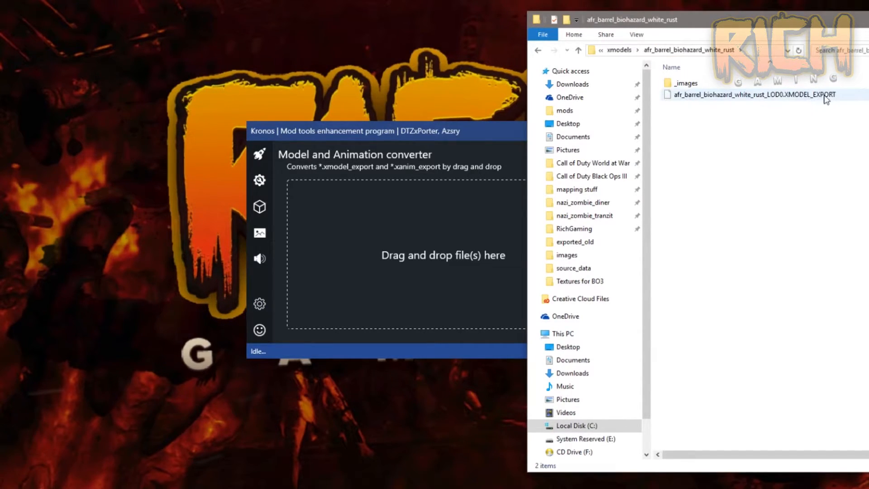
pyautogui.moveTo(836, 96); pyautogui.dragTo(441, 219)
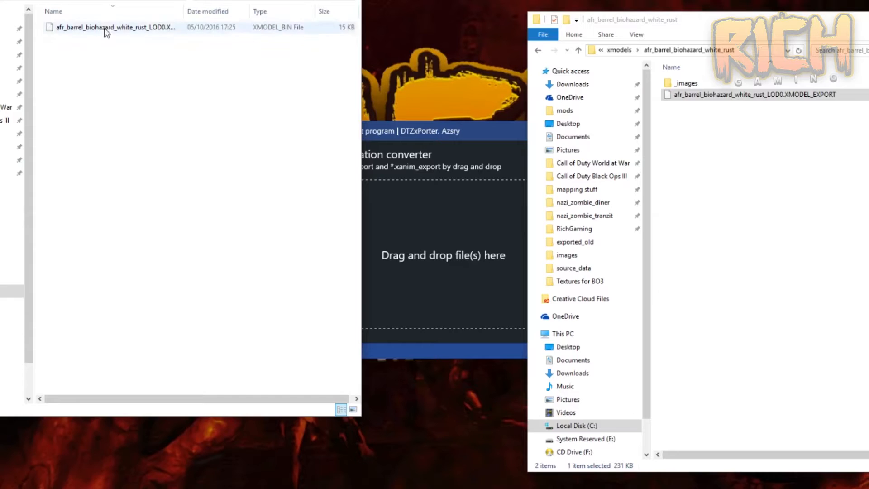
# Move the converted XMODEL_BIN file into the afr_barrel_biohazard_white_rust folder under xmodels and close Kronos.
pyautogui.click(86, 29)
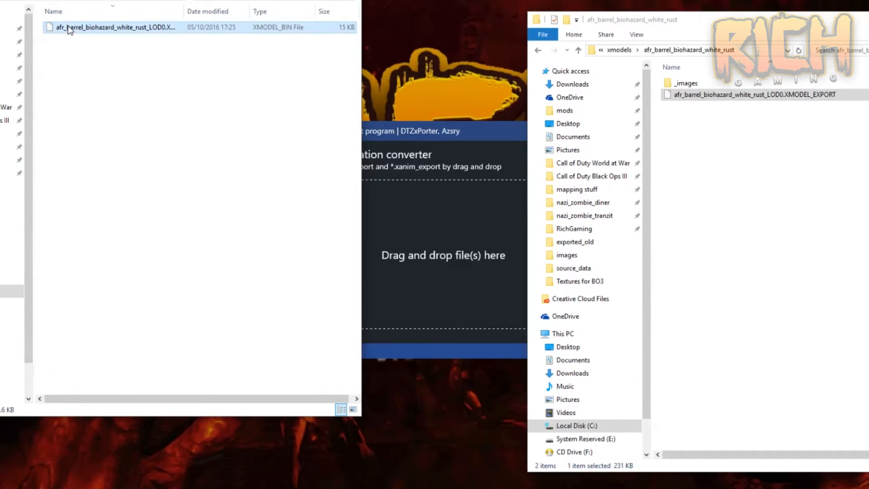
pyautogui.doubleClick(184, 10)
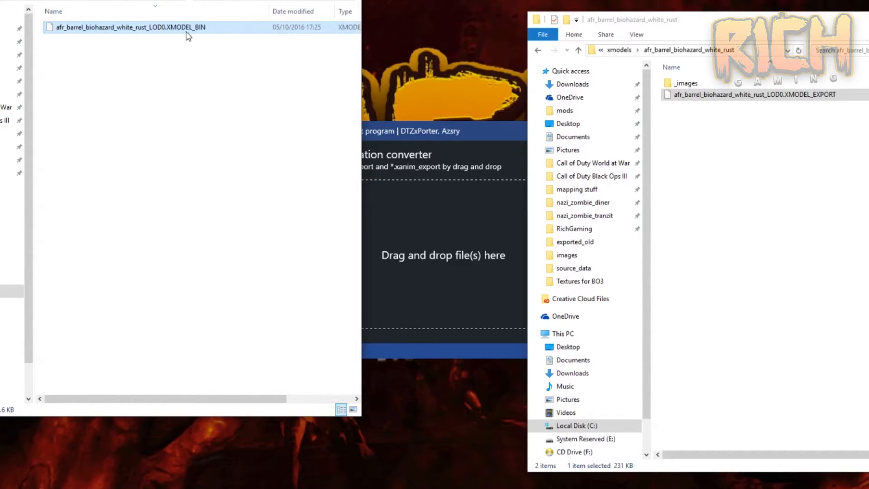
pyautogui.moveTo(520, 44); pyautogui.dragTo(709, 199)
pyautogui.click(712, 200)
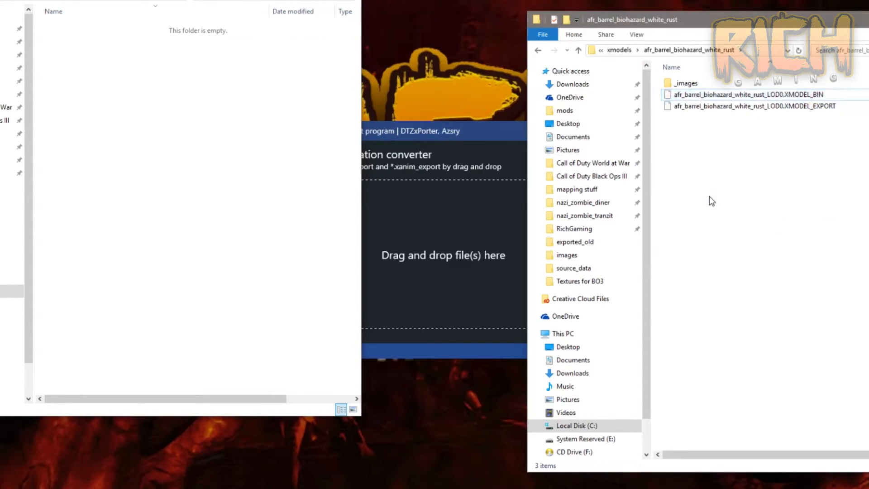
pyautogui.click(348, 0)
pyautogui.moveTo(628, 19); pyautogui.dragTo(507, 22)
pyautogui.click(690, 96)
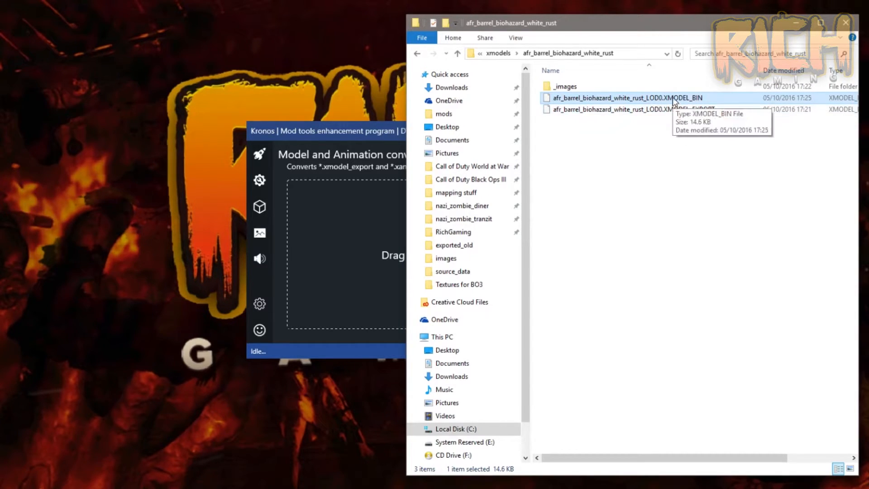
pyautogui.click(352, 131)
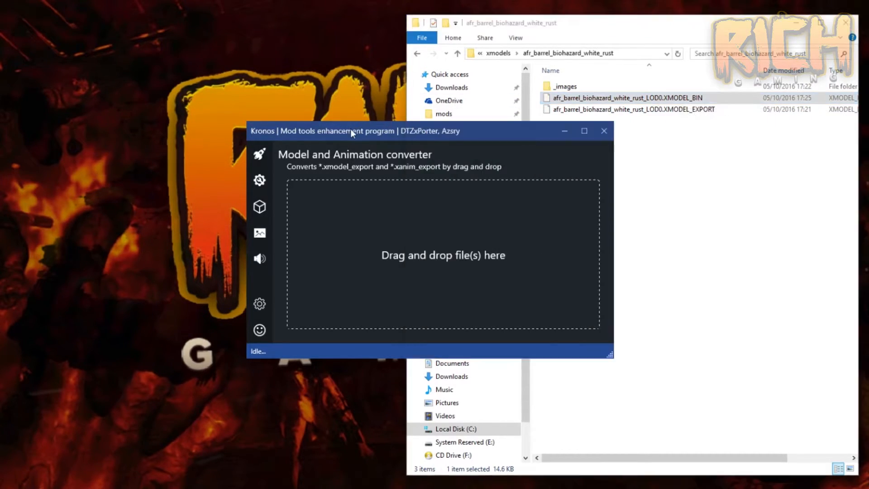
pyautogui.click(604, 131)
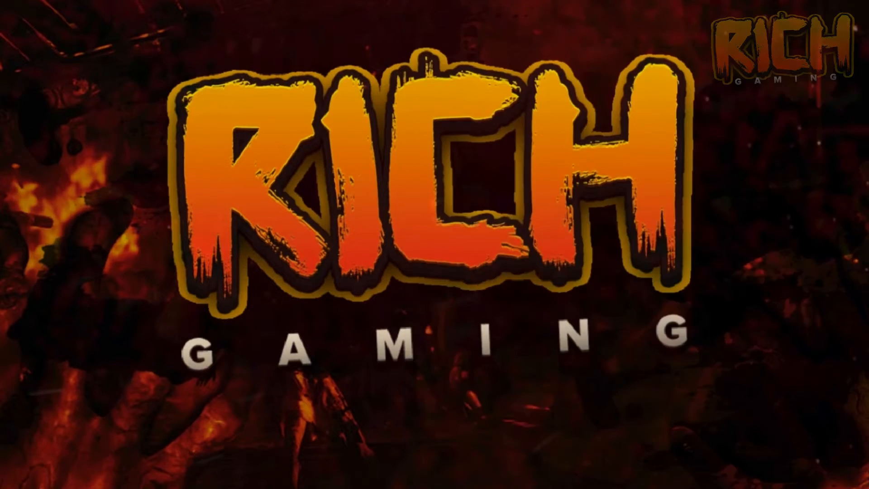
# Switch to the Black Ops III Mod Tools Launcher and launch the asset editor from it.
pyautogui.click(455, 488)
pyautogui.moveTo(471, 119); pyautogui.dragTo(282, 100)
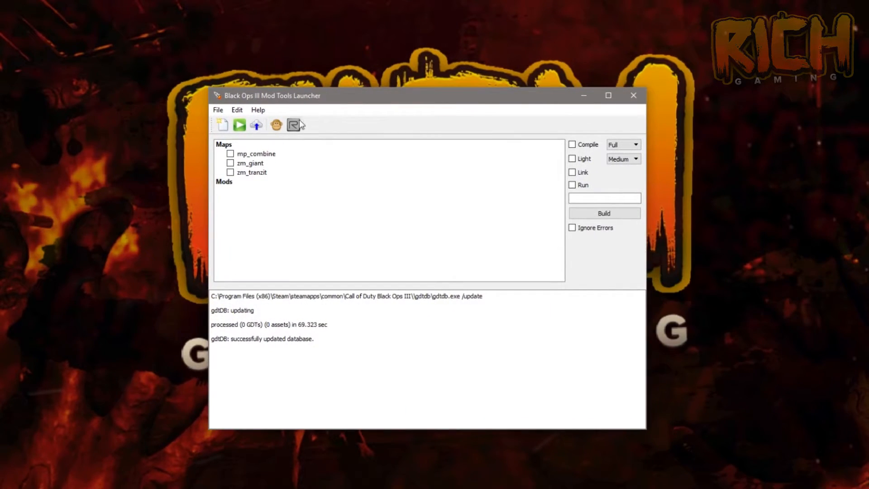
pyautogui.click(276, 125)
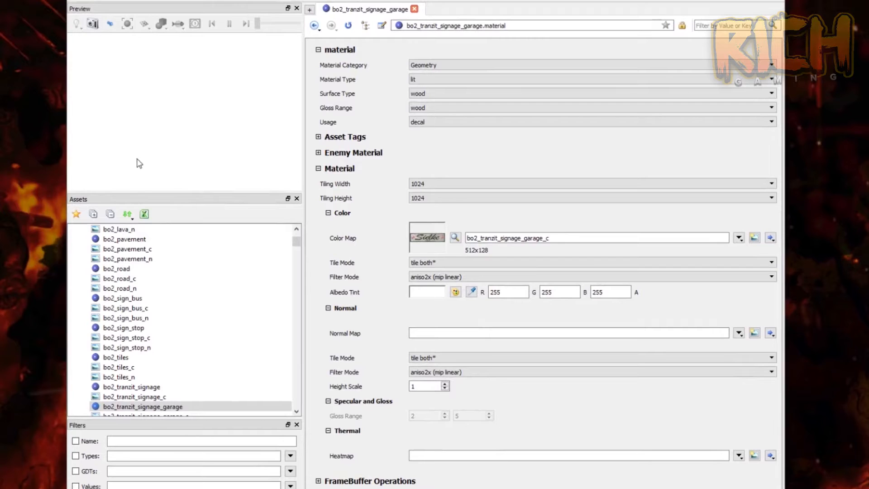
# Collapse all expanded GDT groups in the asset list and return to the start of the list.
pyautogui.scroll(-2, 116, 277)
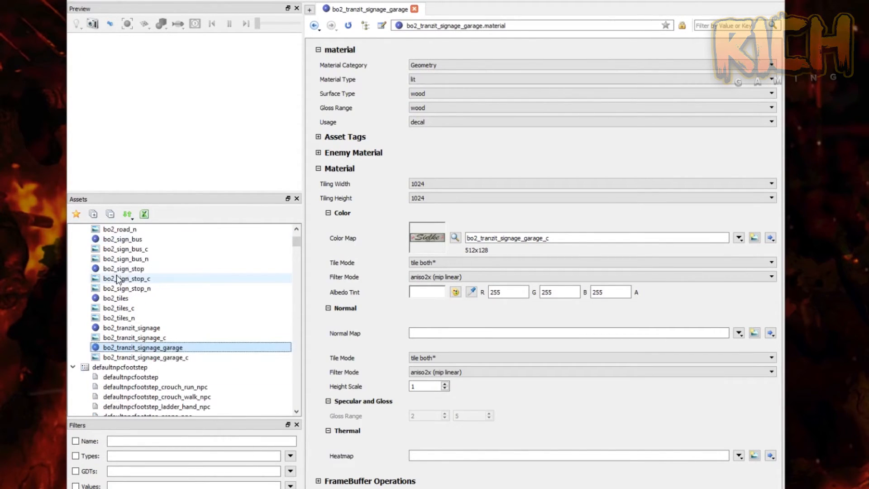
pyautogui.scroll(4, 116, 275)
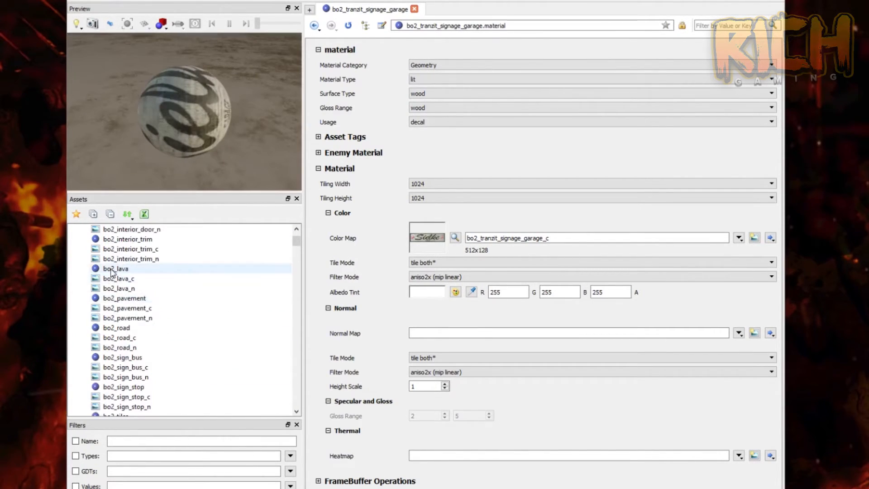
pyautogui.scroll(3, 158, 299)
pyautogui.scroll(15, 158, 299)
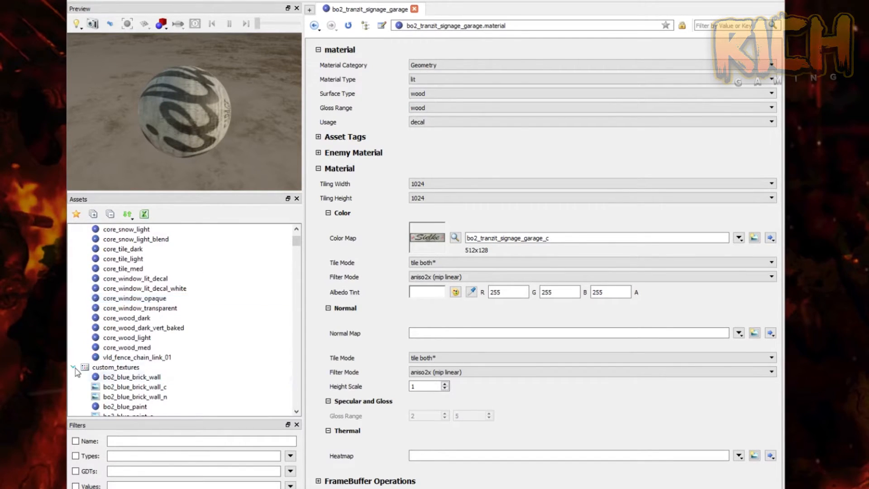
pyautogui.click(72, 367)
pyautogui.scroll(15, 108, 359)
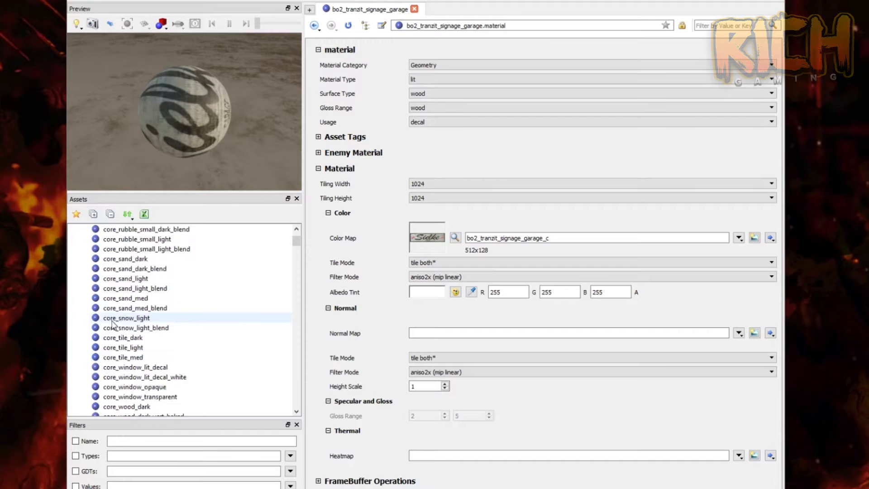
pyautogui.scroll(-15, 109, 327)
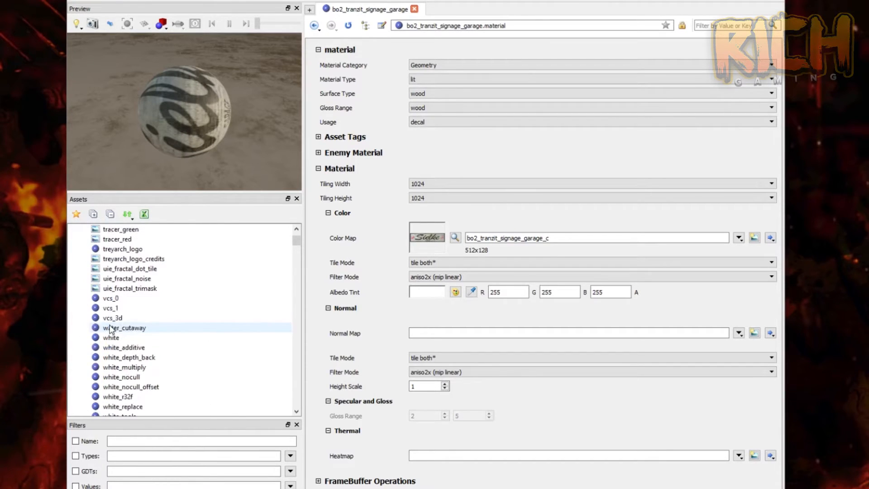
pyautogui.click(110, 215)
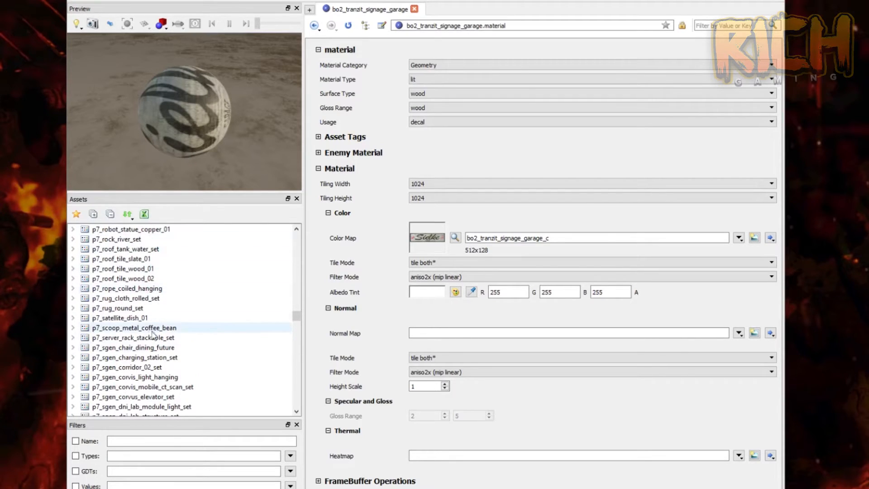
pyautogui.moveTo(297, 316); pyautogui.dragTo(300, 227)
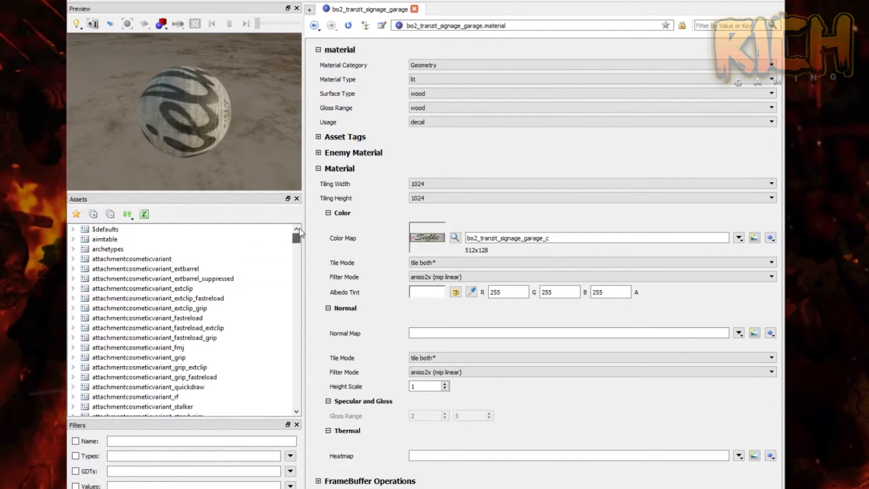
# Open the afr_barrel_biohazard_white_rust xmodel from the bo2_models GDT and dismiss the file format error.
pyautogui.scroll(-4, 118, 267)
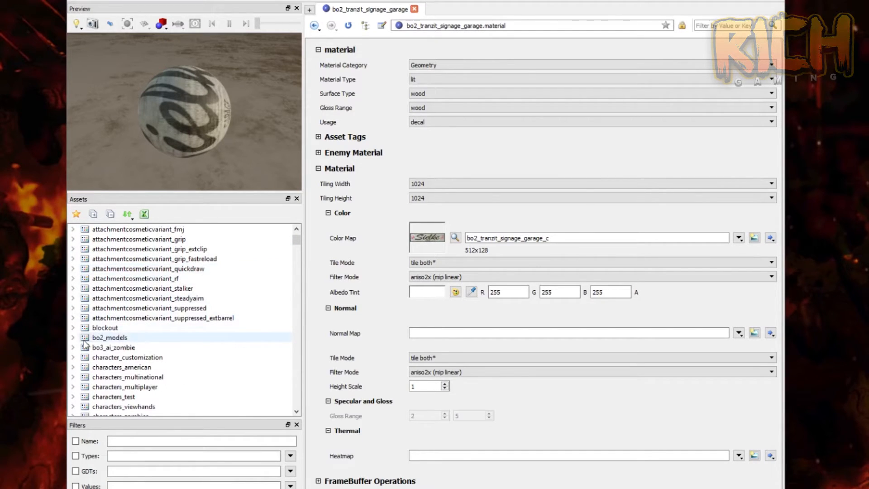
pyautogui.click(105, 340)
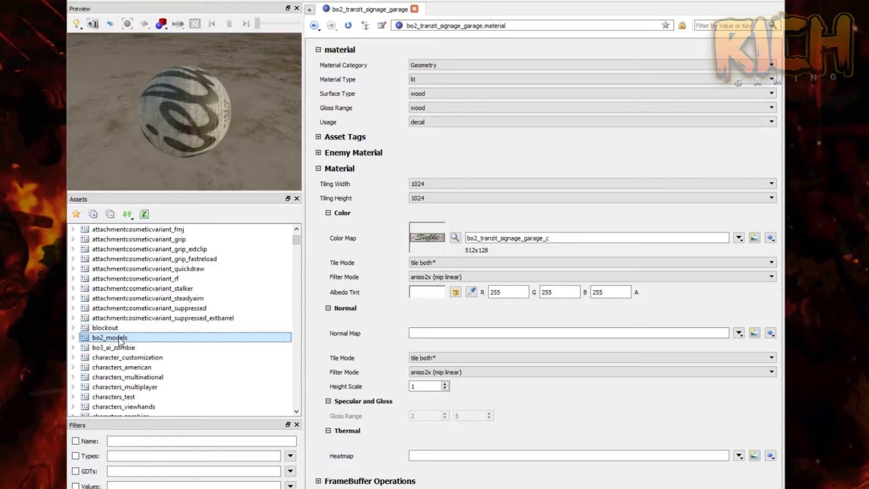
pyautogui.click(73, 338)
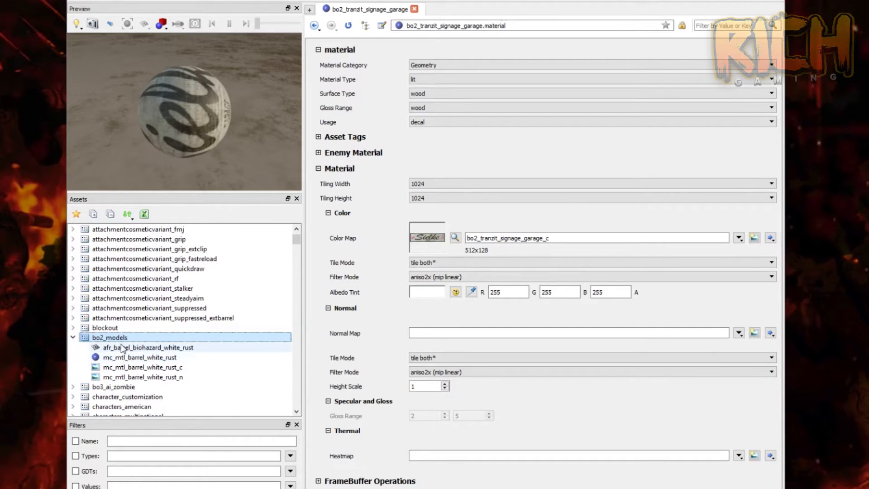
pyautogui.scroll(-1, 122, 349)
pyautogui.click(121, 318)
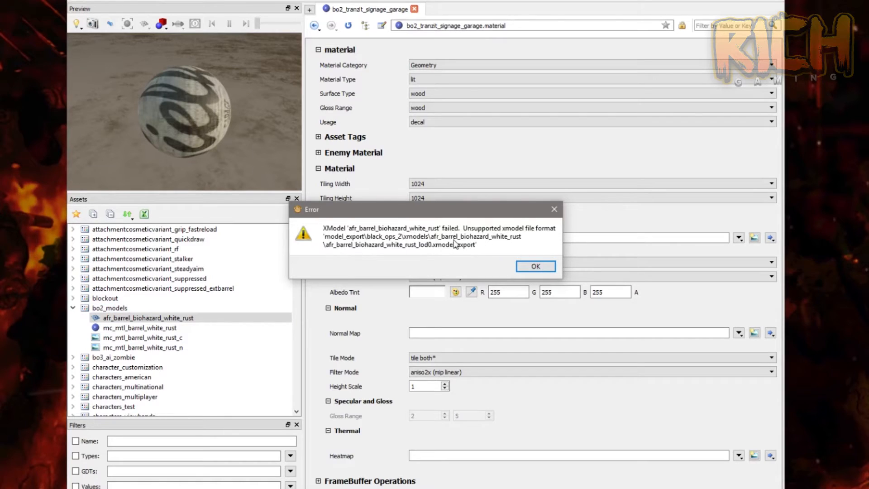
pyautogui.click(535, 268)
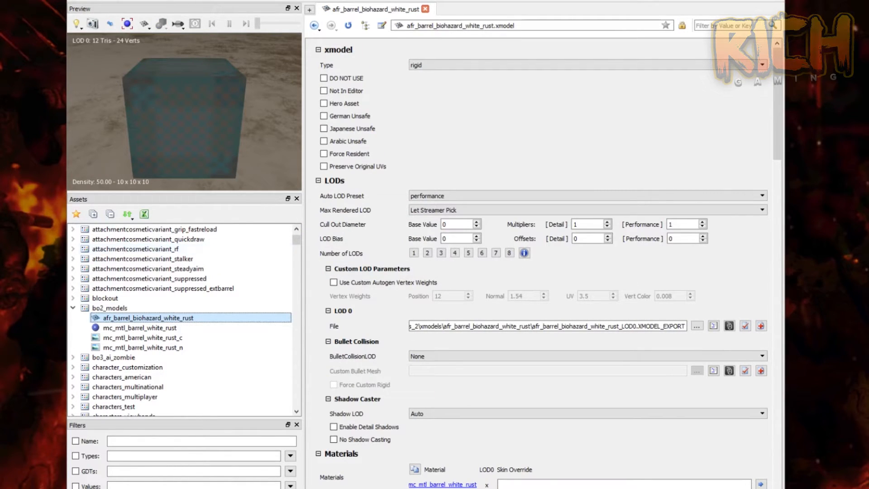
# Change the extension of the barrel xmodel's LOD 0 file from XMODEL_EXPORT to XMODEL_BIN.
pyautogui.hotkey('alt', 'Tab')
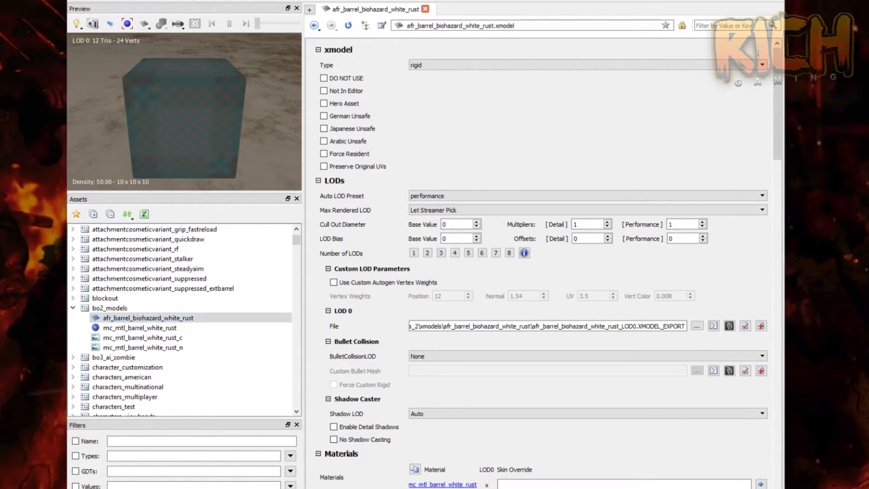
pyautogui.moveTo(663, 325); pyautogui.dragTo(696, 324)
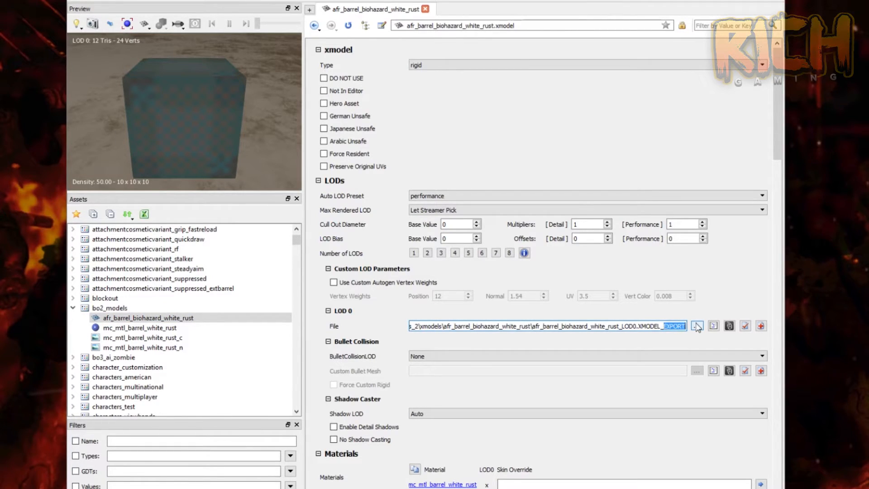
pyautogui.write('BIN')
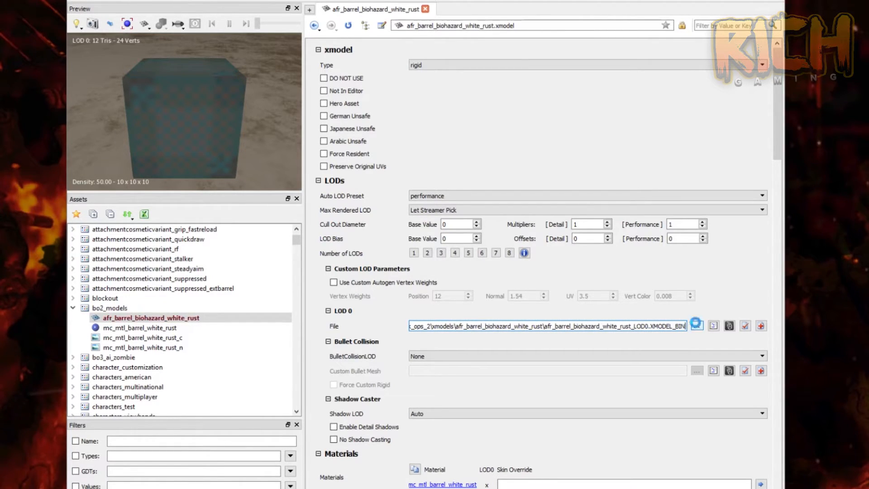
pyautogui.press('Return')
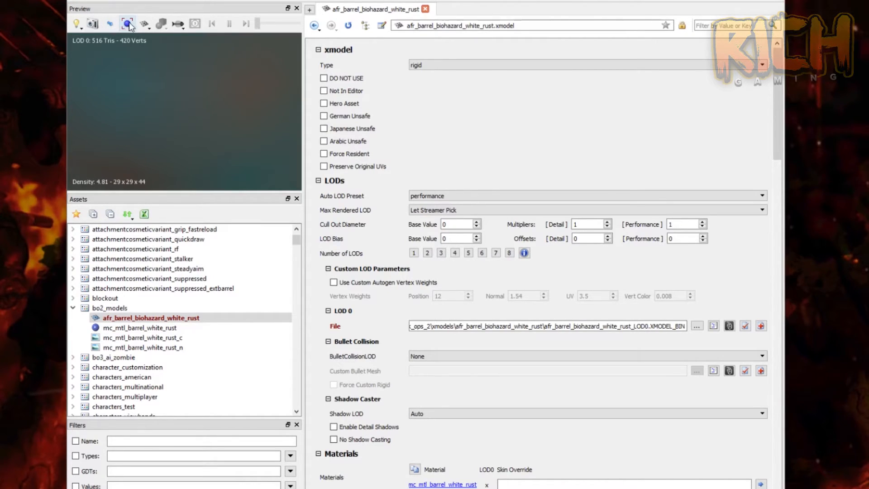
# Review the barrel xmodel's preview and its image assets mc_mtl_barrel_white_rust_c and mc_mtl_barrel_white_rust_n.
pyautogui.click(96, 319)
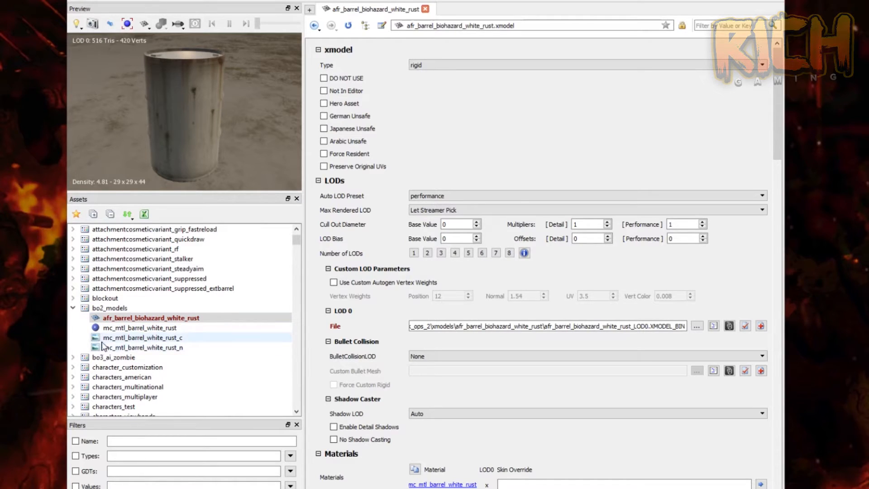
pyautogui.click(120, 338)
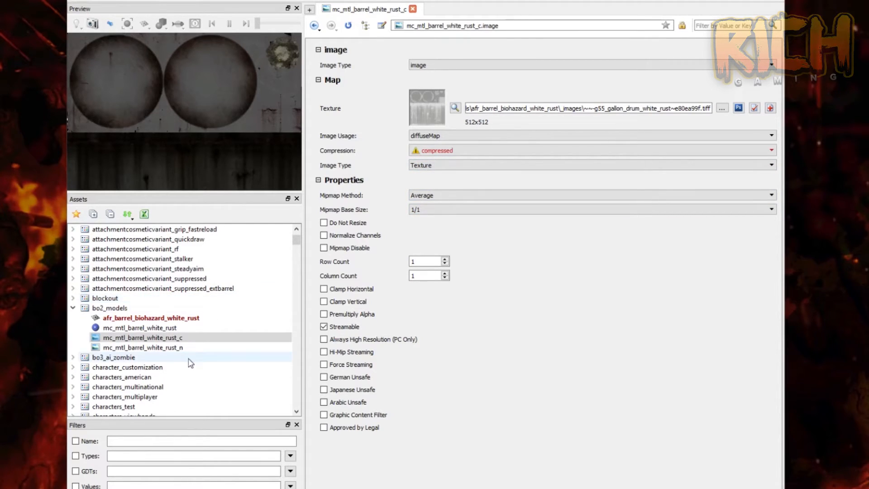
pyautogui.click(169, 348)
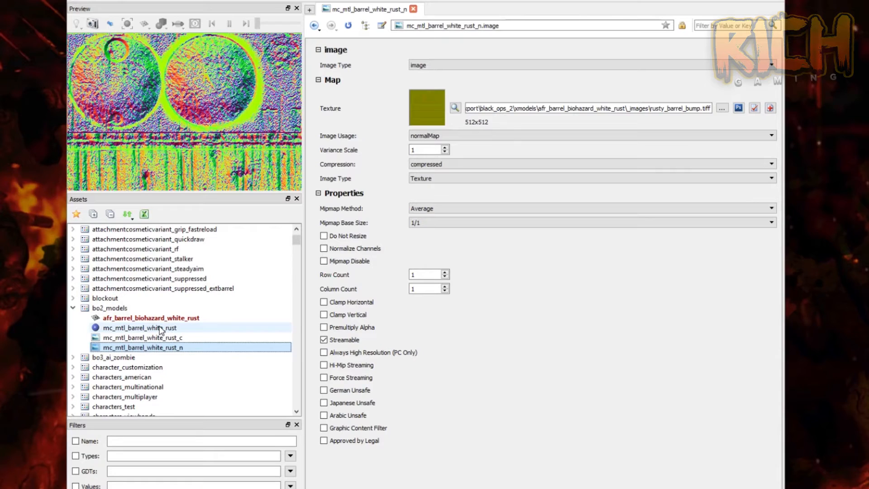
# Set the mc_mtl_barrel_white_rust material's category to Geometry Advanced and its material type to lit_advanced.
pyautogui.click(118, 329)
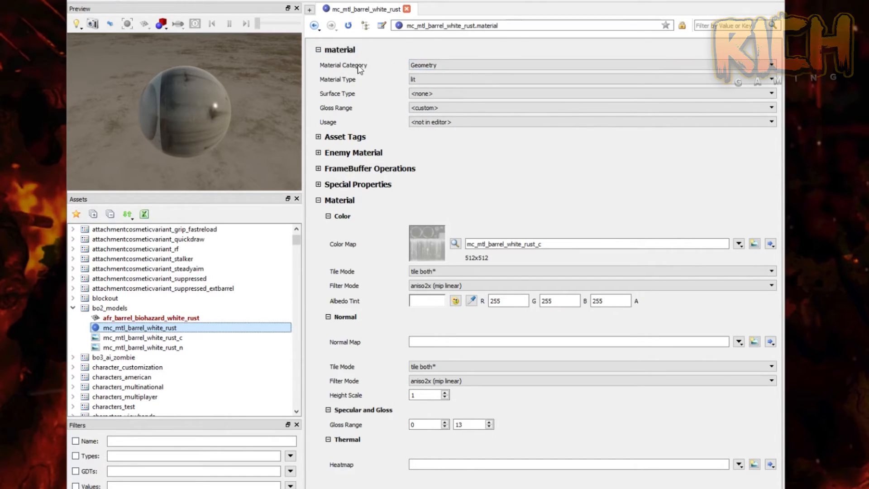
pyautogui.click(418, 67)
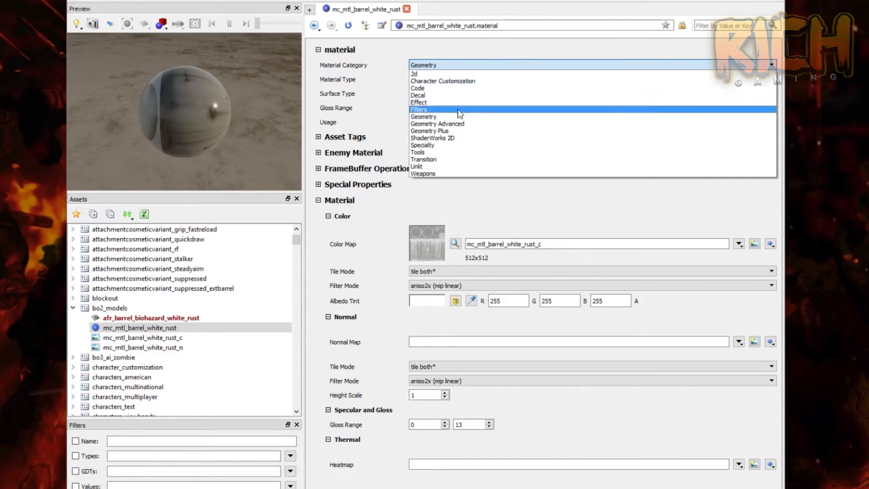
pyautogui.click(448, 123)
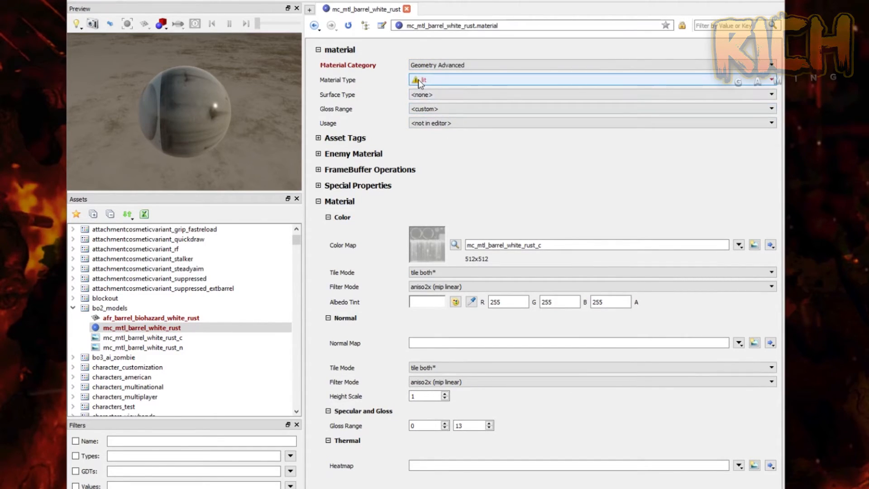
pyautogui.click(434, 80)
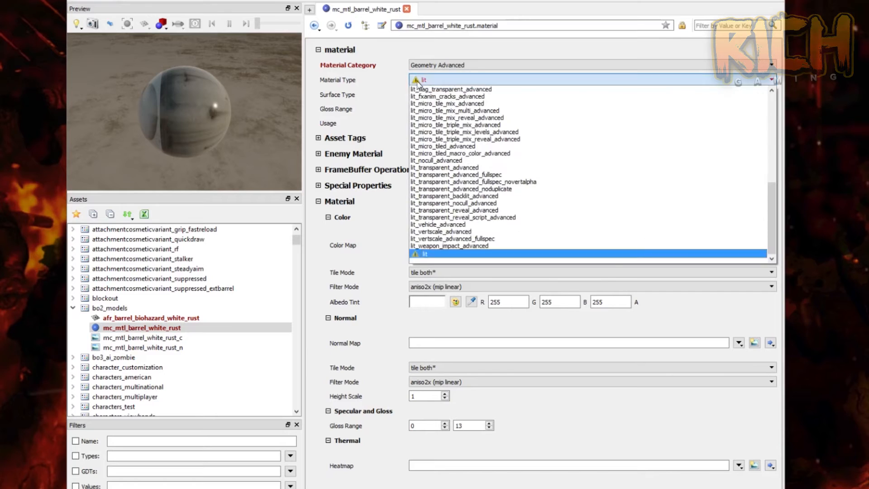
pyautogui.scroll(5, 444, 166)
pyautogui.scroll(4, 445, 166)
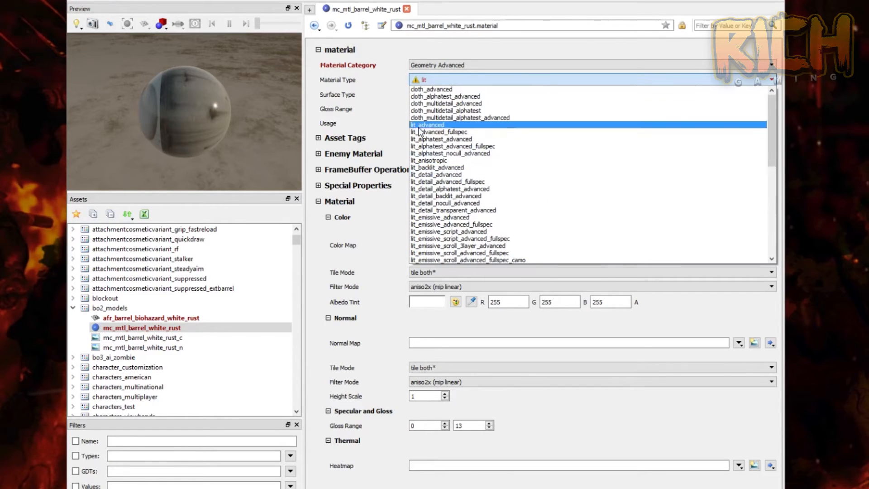
pyautogui.click(412, 96)
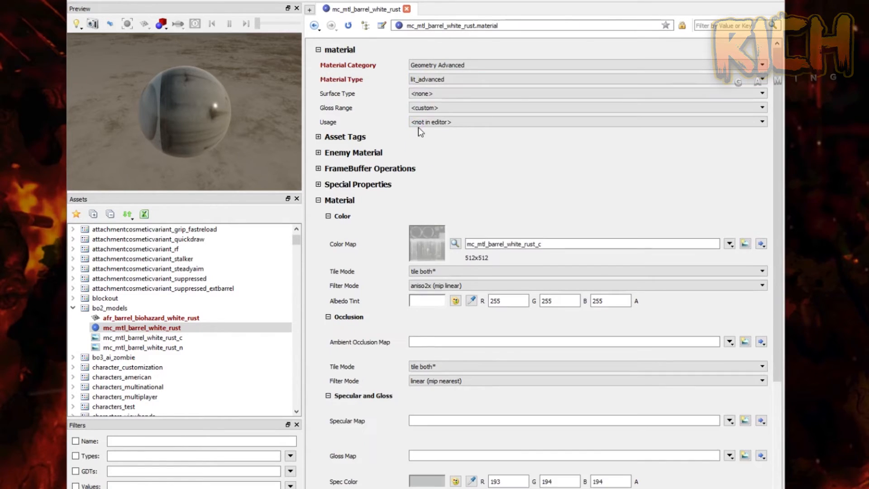
# Set both the surface type and the gloss range of the barrel material to metal.
pyautogui.click(443, 95)
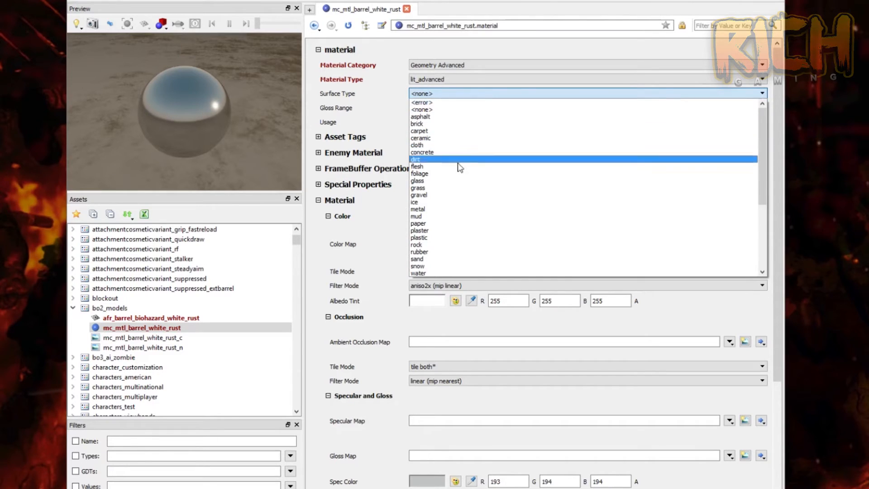
pyautogui.click(438, 209)
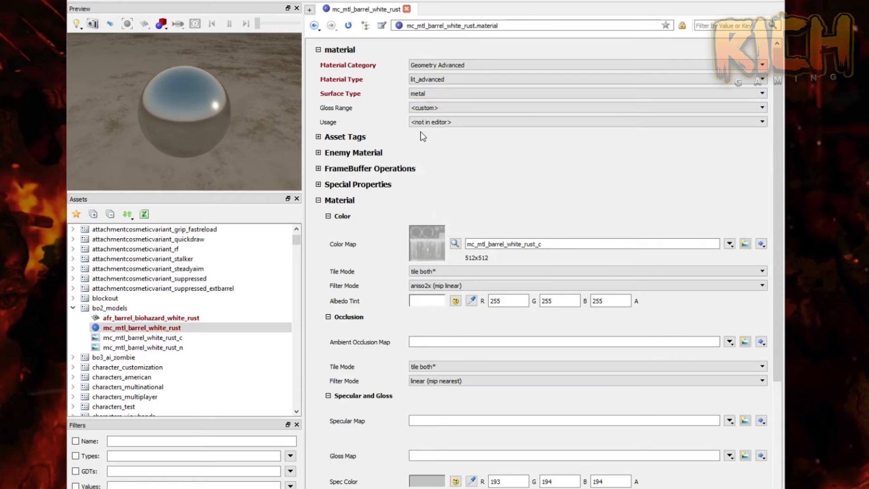
pyautogui.click(421, 107)
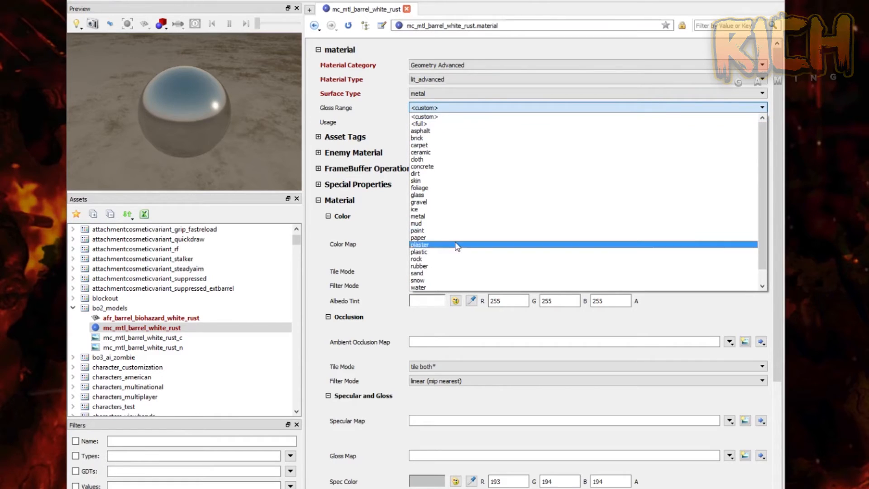
pyautogui.click(420, 216)
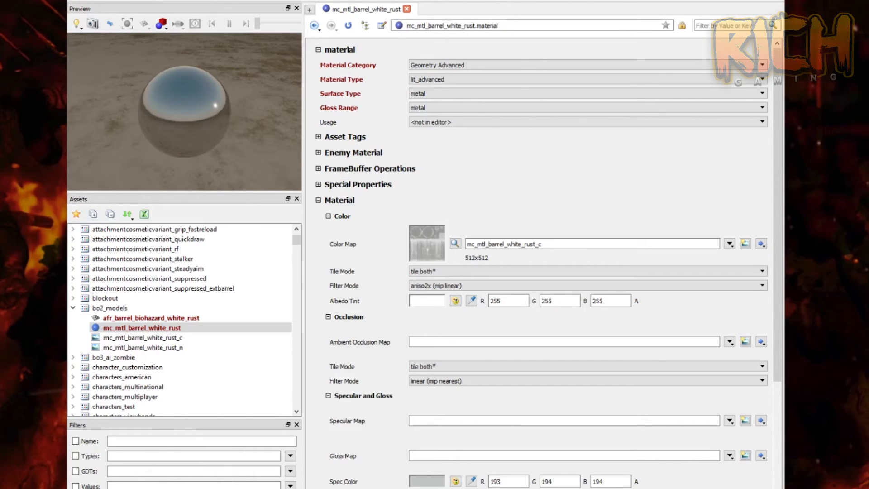
# Assign $black_specular as the barrel material's specular map and $black as its gloss map.
pyautogui.scroll(-3, 538, 262)
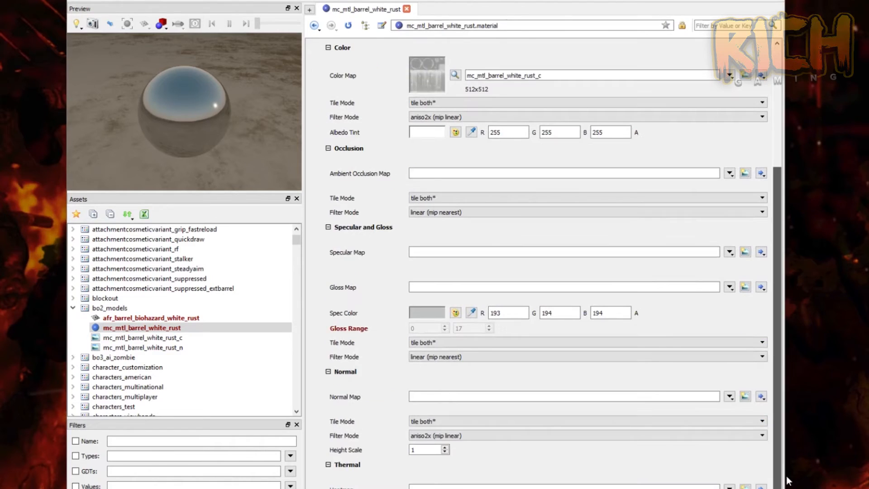
pyautogui.click(729, 253)
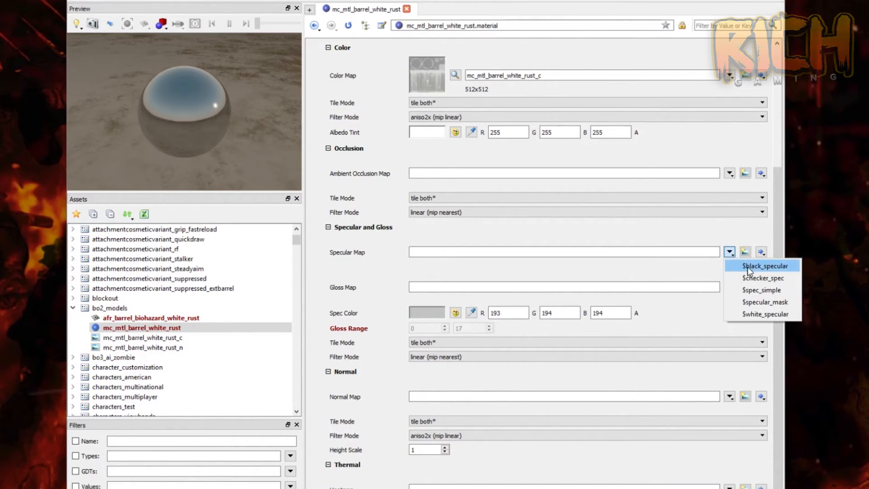
pyautogui.click(765, 266)
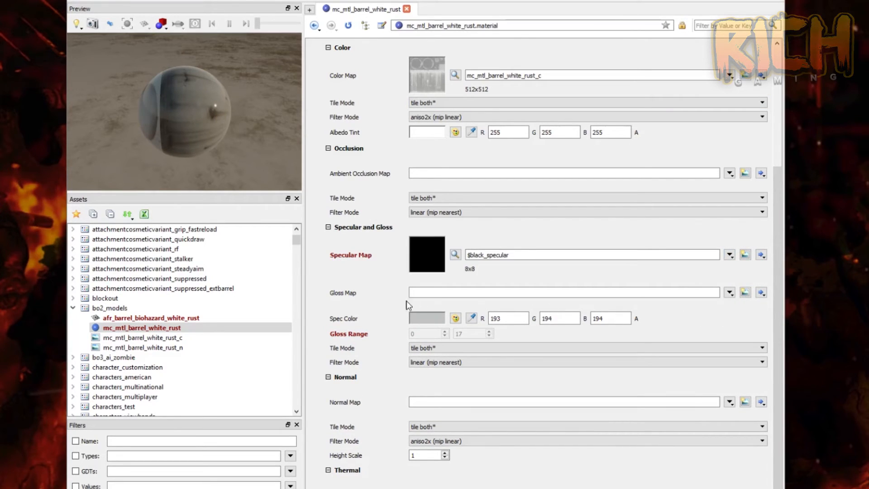
pyautogui.click(729, 293)
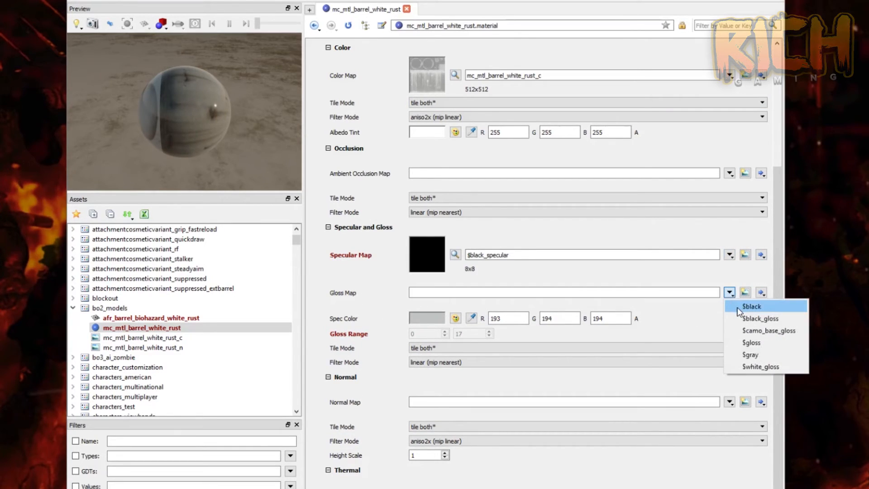
pyautogui.click(738, 307)
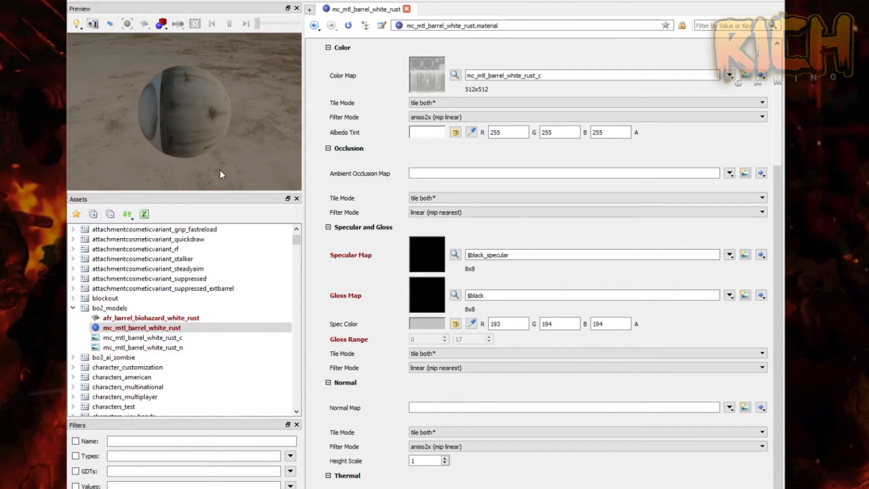
# Check the afr_barrel_biohazard_white_rust xmodel from several sides in the preview and save the modified assets.
pyautogui.click(154, 327)
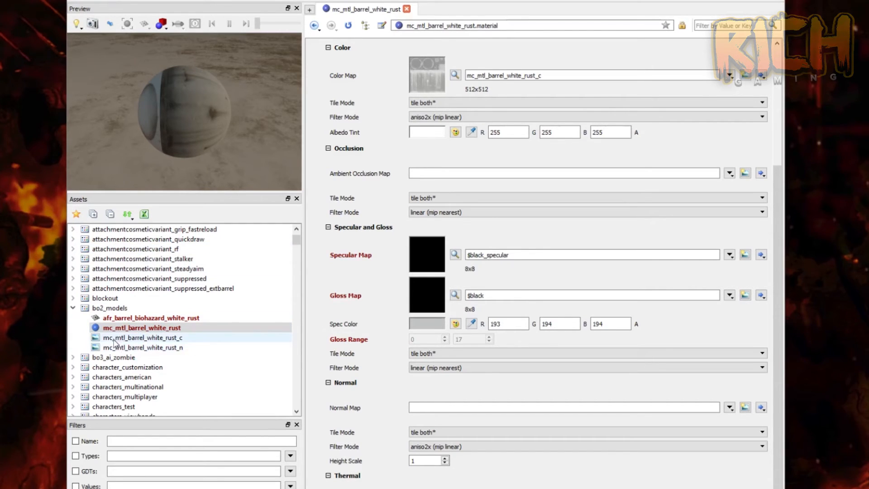
pyautogui.click(129, 318)
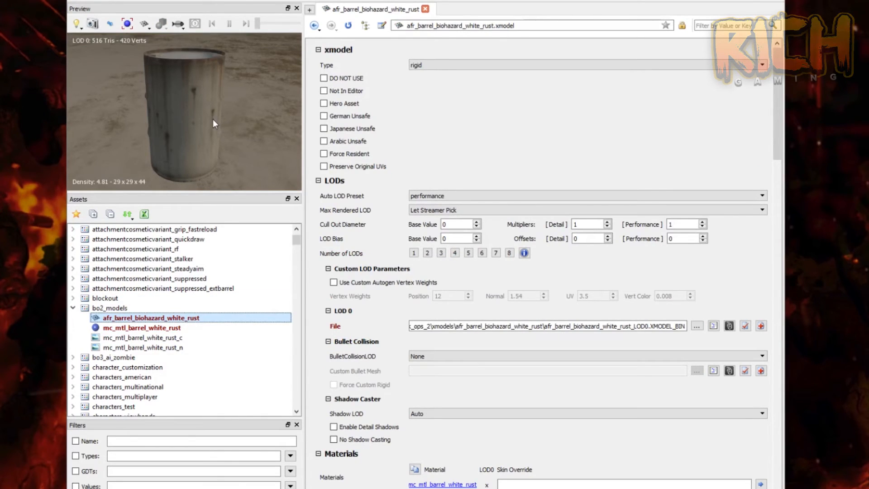
pyautogui.moveTo(213, 116); pyautogui.dragTo(201, 148)
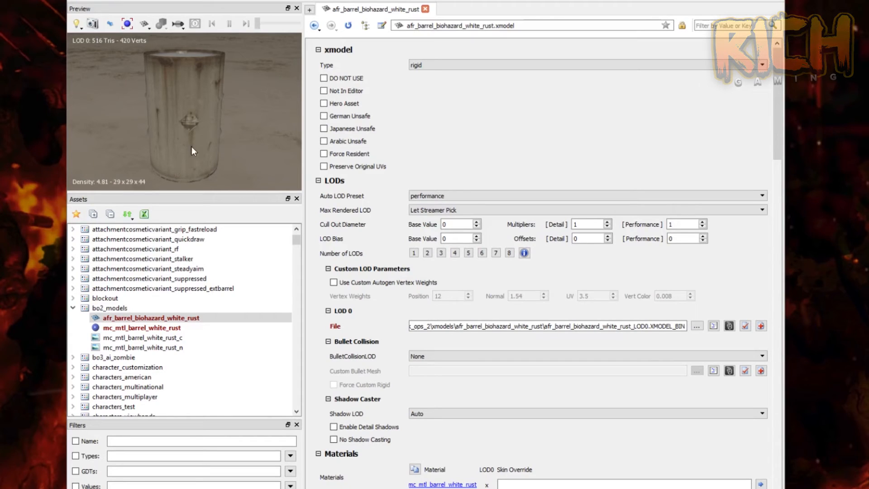
pyautogui.moveTo(164, 132)
pyautogui.mouseDown()
pyautogui.moveTo(86, 144)
pyautogui.moveTo(174, 133)
pyautogui.moveTo(127, 106)
pyautogui.mouseUp()
pyautogui.moveTo(181, 91); pyautogui.dragTo(133, 104)
pyautogui.moveTo(272, 104); pyautogui.dragTo(233, 131)
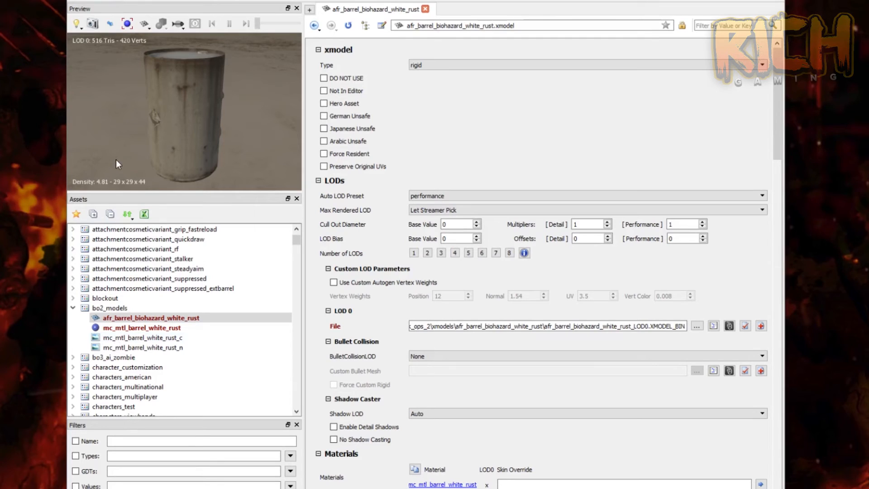
pyautogui.click(114, 0)
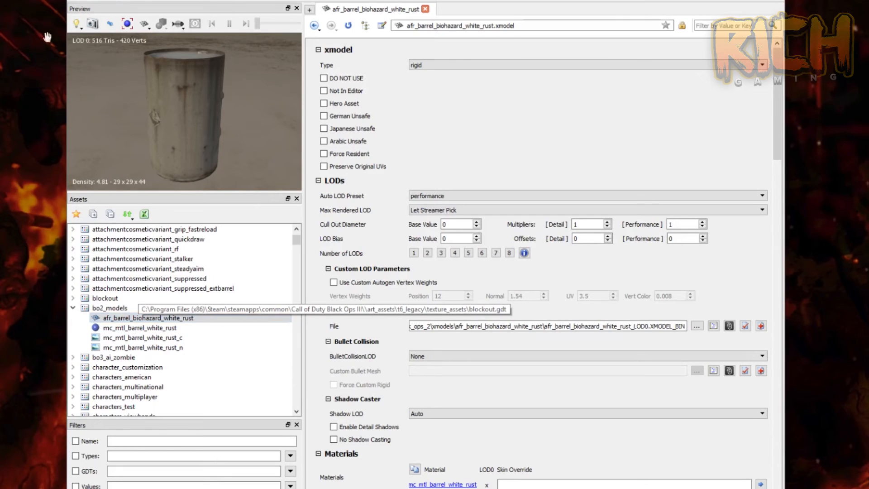
# Switch to the level editor, place the afr_barrel_biohazard_white_rust model in the grid view and close the model browser.
pyautogui.click(190, 487)
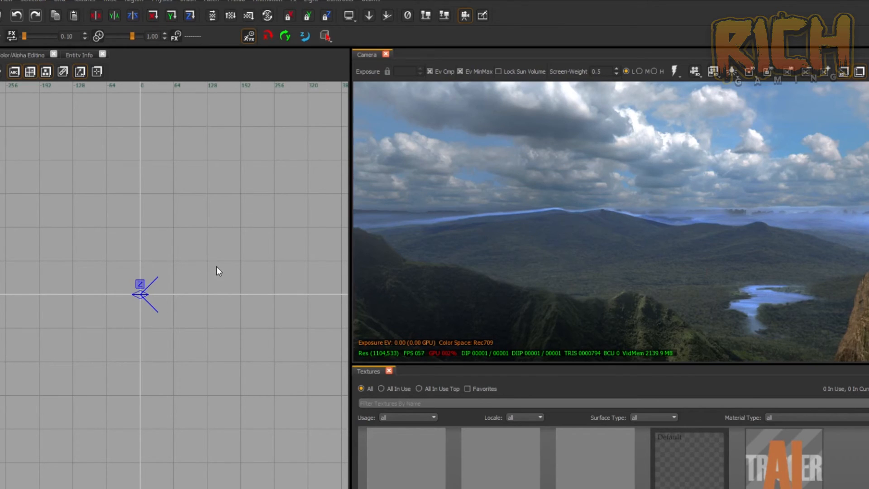
pyautogui.press('m')
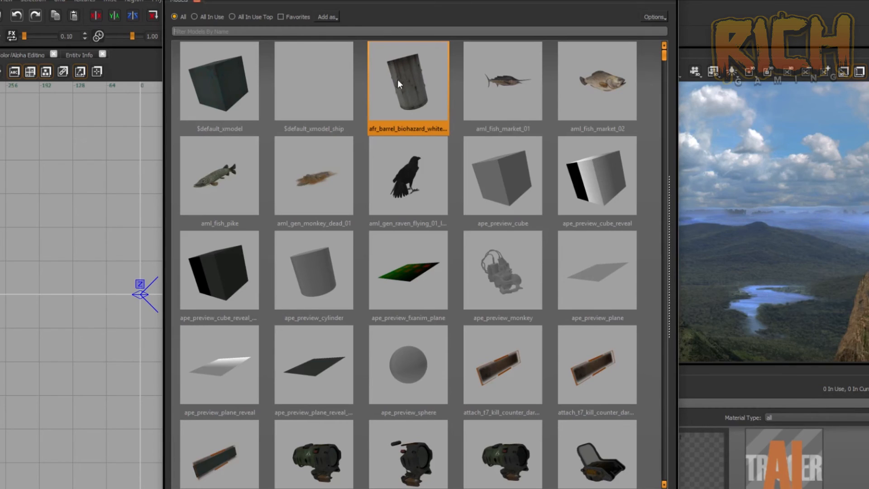
pyautogui.moveTo(417, 62)
pyautogui.mouseDown()
pyautogui.moveTo(163, 270)
pyautogui.moveTo(45, 258)
pyautogui.moveTo(55, 259)
pyautogui.mouseUp()
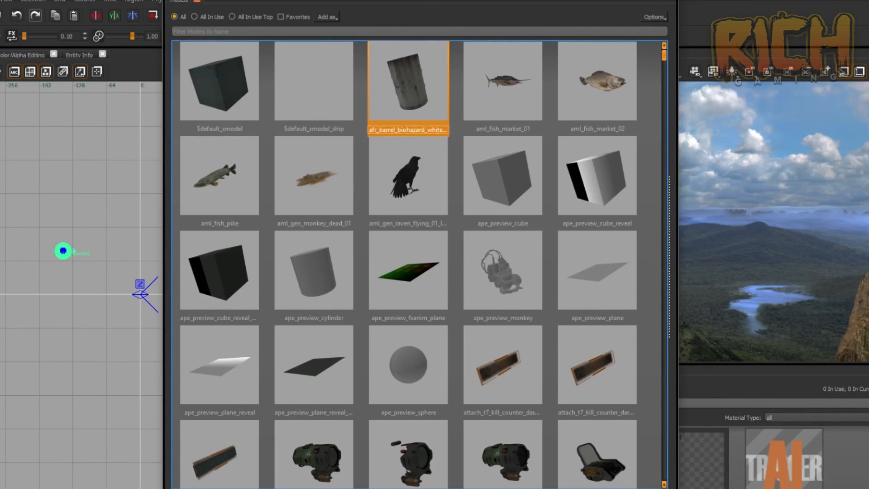
pyautogui.click(667, 1)
# Fly the camera around the placed barrel to examine its shape and texture in the 3D view.
pyautogui.moveTo(558, 227); pyautogui.dragTo(551, 267, button='right')
pyautogui.press('w')
pyautogui.press('Escape')
pyautogui.moveTo(570, 215); pyautogui.dragTo(590, 220, button='right')
pyautogui.press('s')
pyautogui.press('w')
pyautogui.press('w')
pyautogui.press('s')
pyautogui.press('s')
pyautogui.press('a')
pyautogui.press('w')
pyautogui.press('s')
pyautogui.press('a')
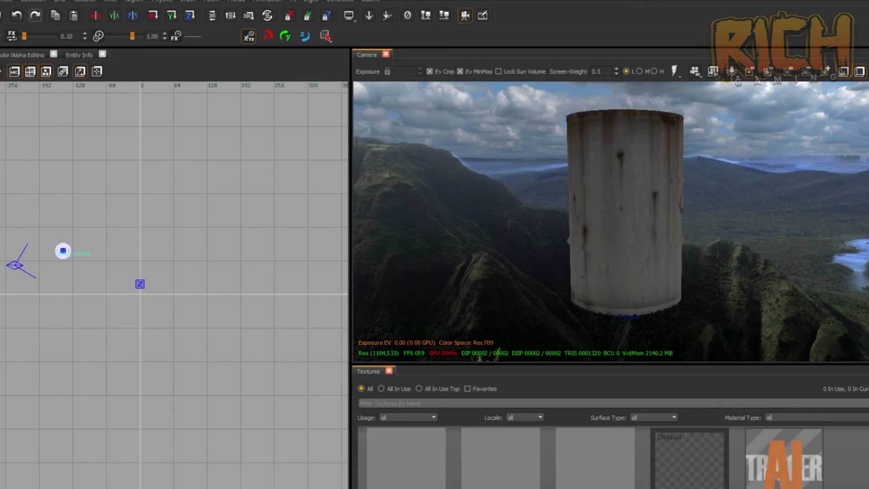
pyautogui.moveTo(493, 245); pyautogui.dragTo(523, 237, button='right')
pyautogui.press('s')
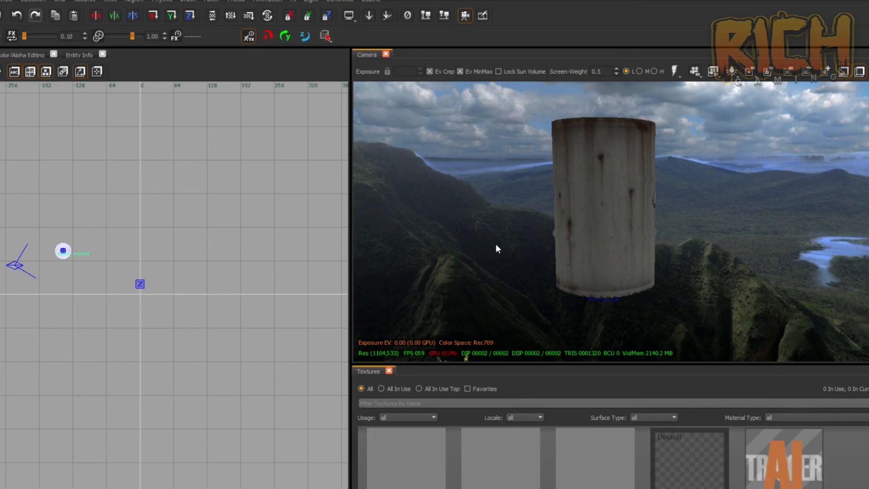
pyautogui.moveTo(495, 244); pyautogui.dragTo(497, 252, button='right')
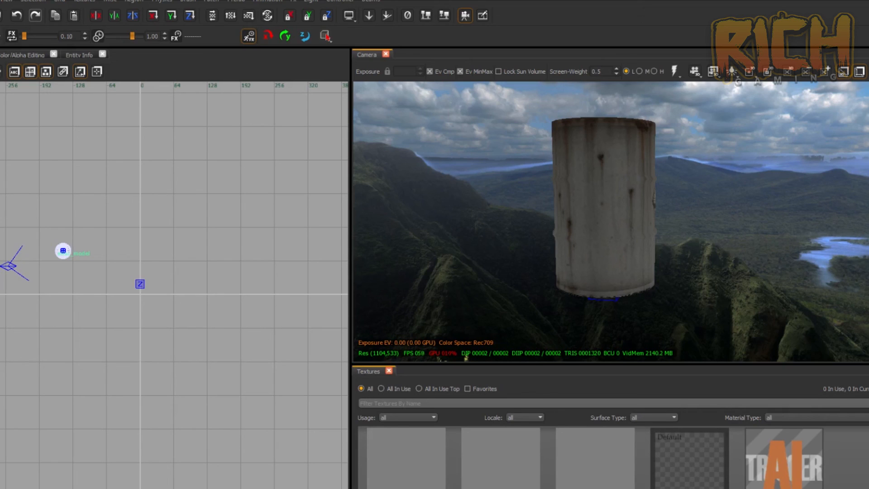